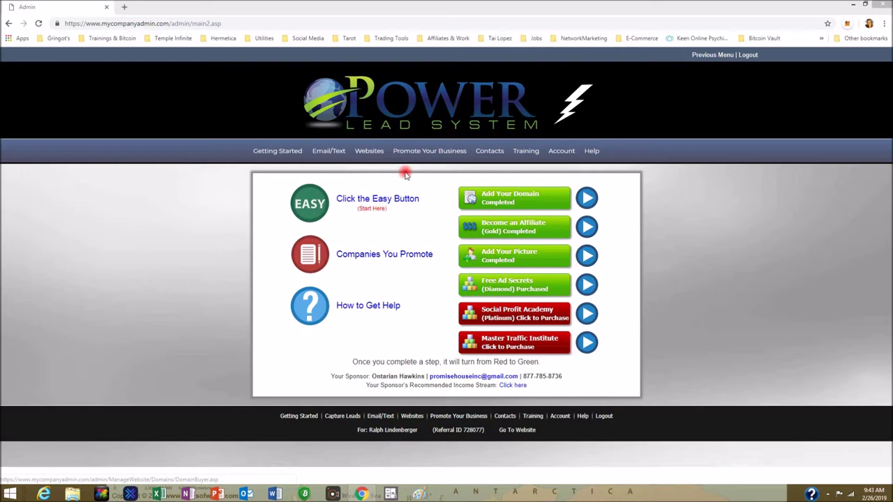
- Open the email campaigns for viewing and editing, and select the "A Daily Email" campaign
mouse_move(325, 154)
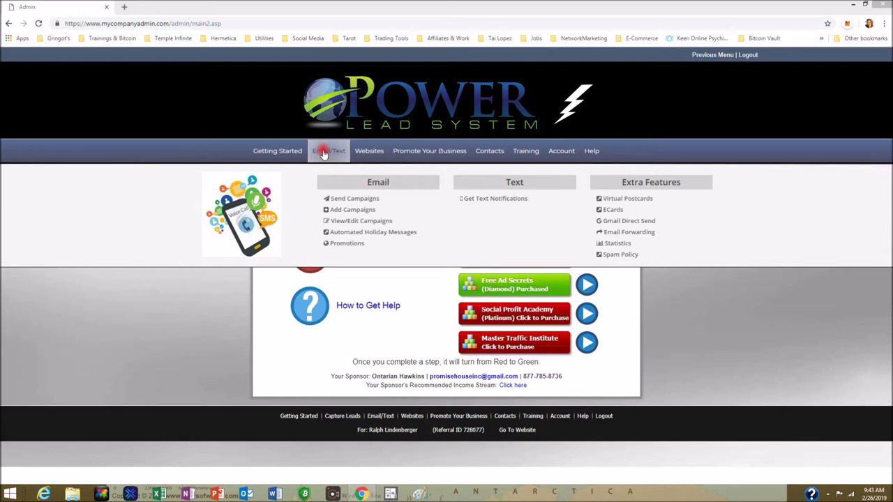
left_click(373, 222)
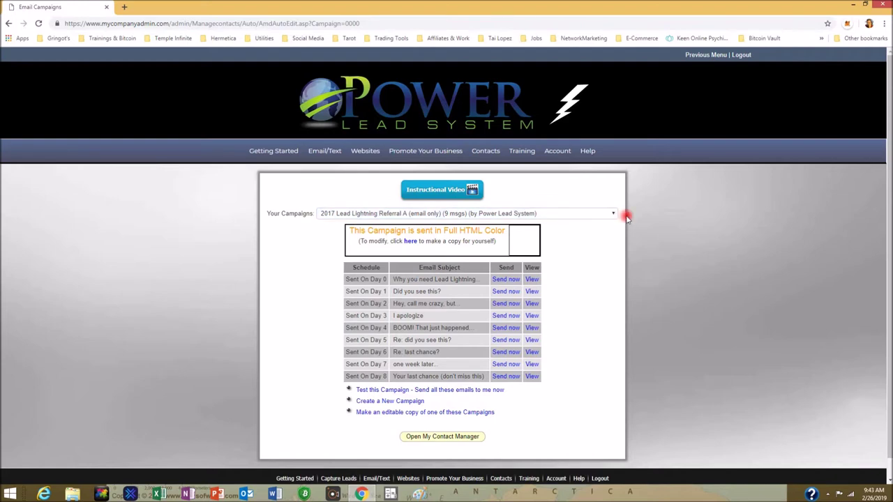
left_click(551, 214)
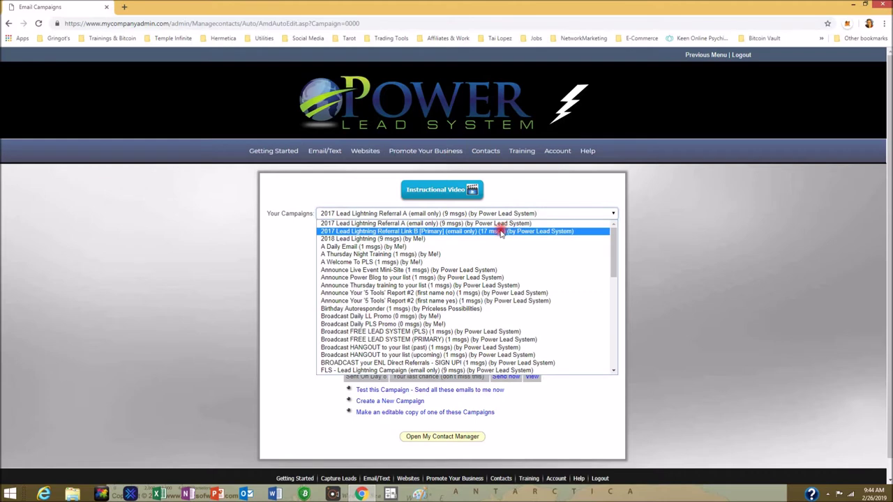
left_click(480, 247)
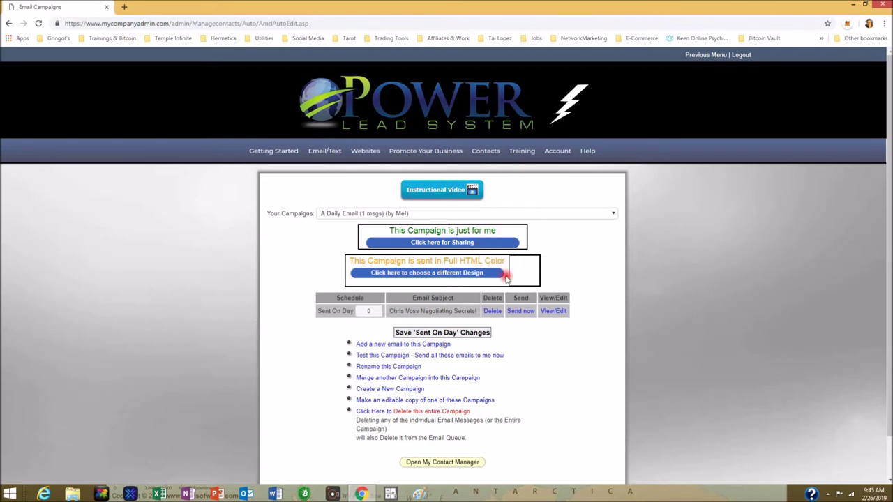
- Change the subject of the campaign's email to "Move Forward, Build Confidence." and save the changes
left_click(562, 311)
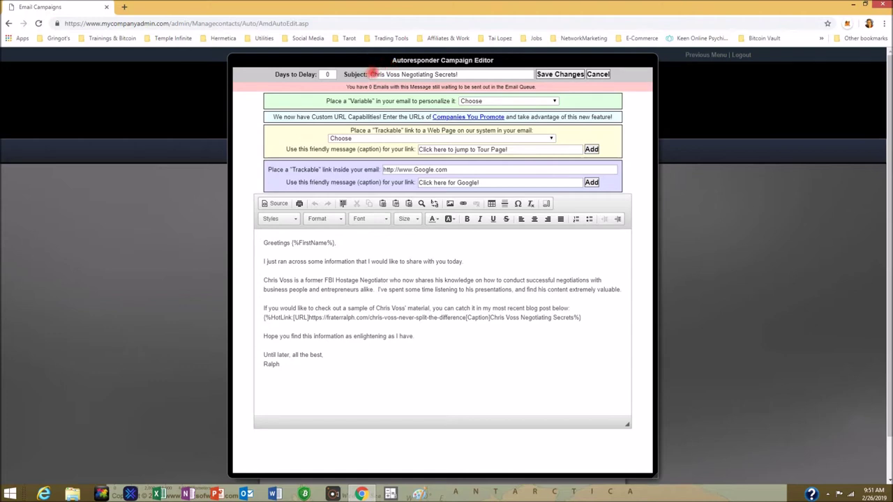
left_click(373, 74)
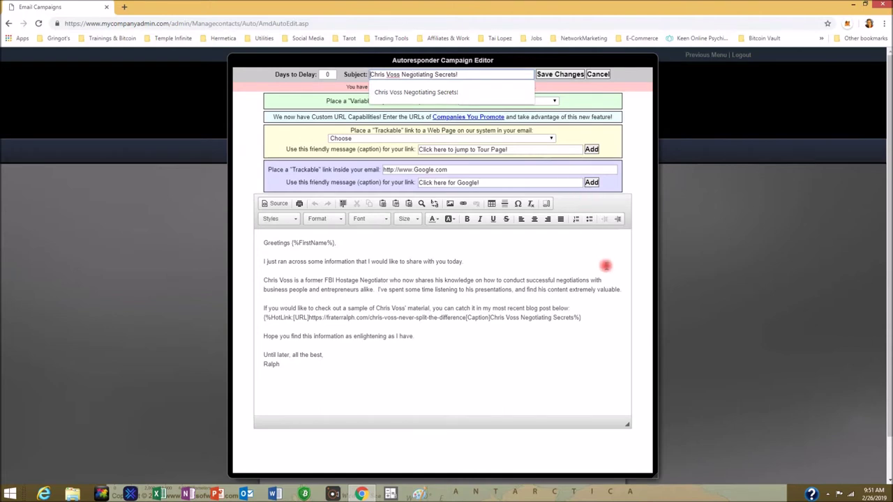
key("BackSpace")
key("BackSpace")
key("BackSpace")
key("BackSpace")
key("BackSpace")
key("BackSpace")
key("BackSpace")
key("BackSpace")
key("BackSpace")
key("BackSpace")
key("BackSpace")
key("BackSpace")
key("BackSpace")
key("BackSpace")
key("BackSpace")
key("BackSpace")
key("BackSpace")
key("BackSpace")
key("BackSpace")
key("BackSpace")
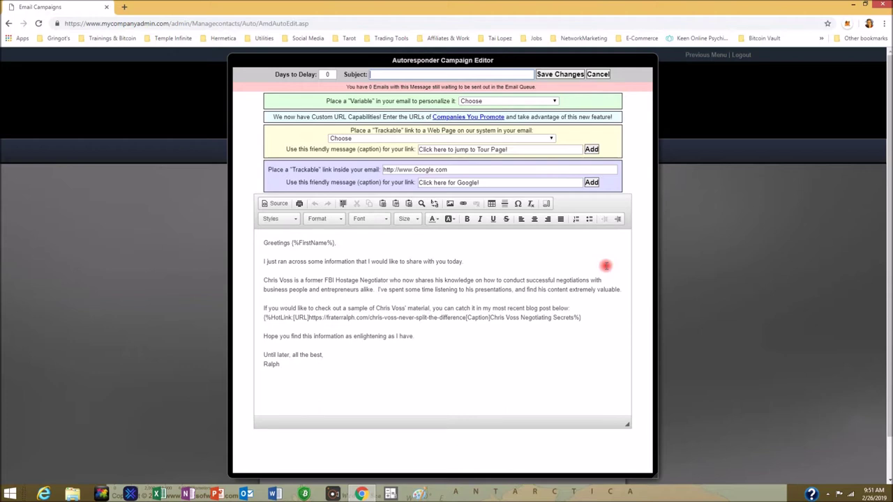
type("Move Forward, Build Confidence.")
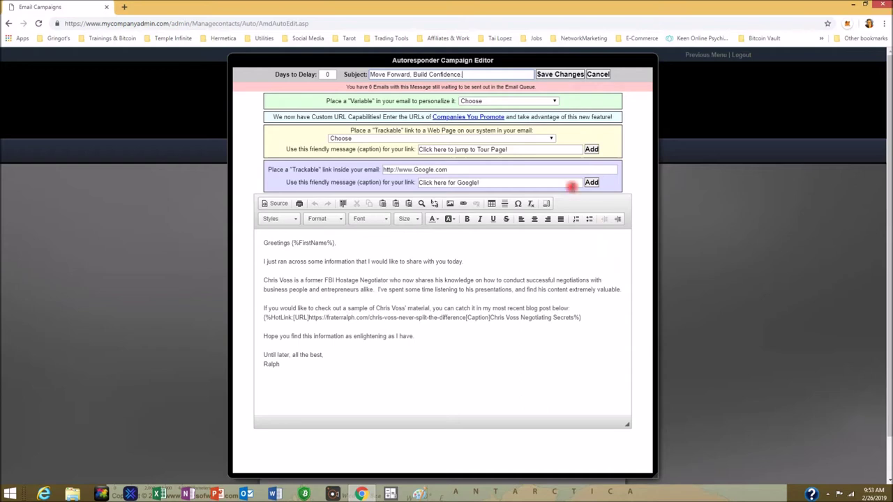
left_click(557, 74)
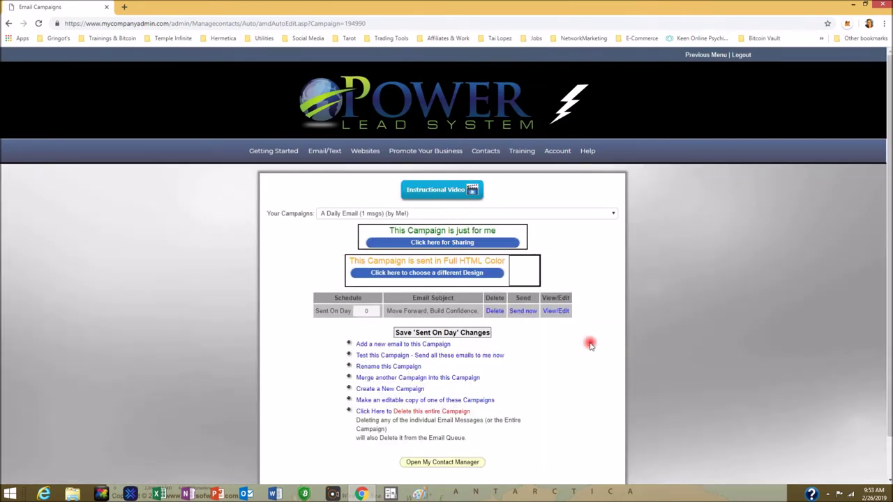
- Reopen the campaign's email for editing and review the variables available for personalizing it
left_click(555, 312)
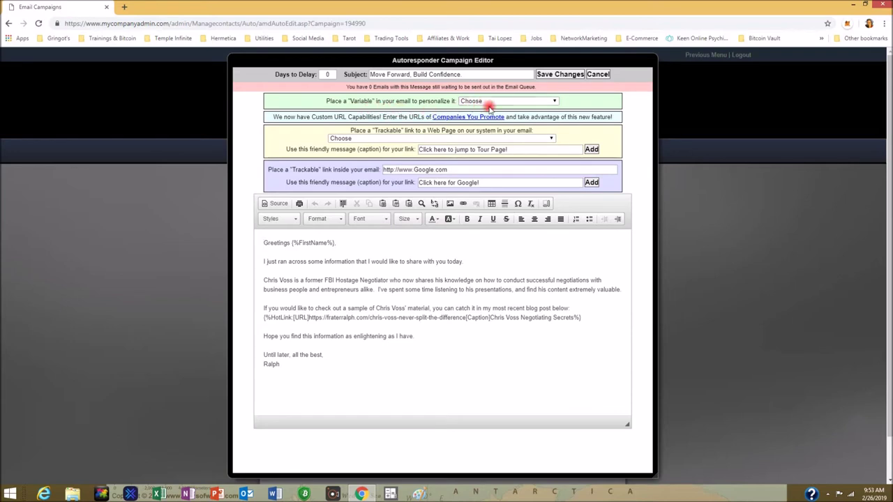
left_click(554, 103)
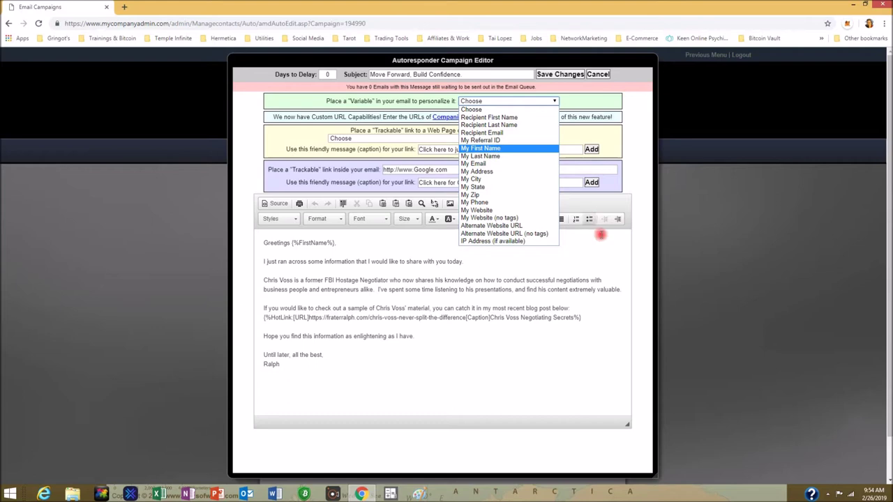
left_click(608, 245)
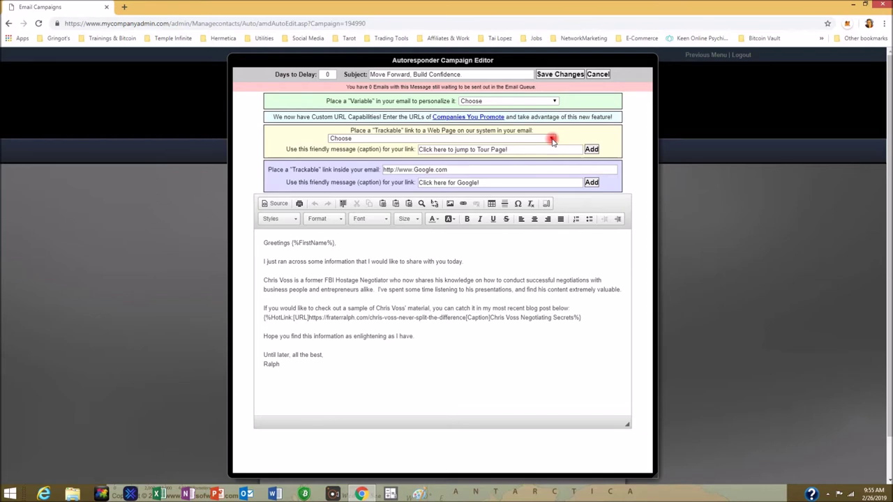
- Browse the list of system web pages that can be placed in the email as trackable links
left_click(552, 140)
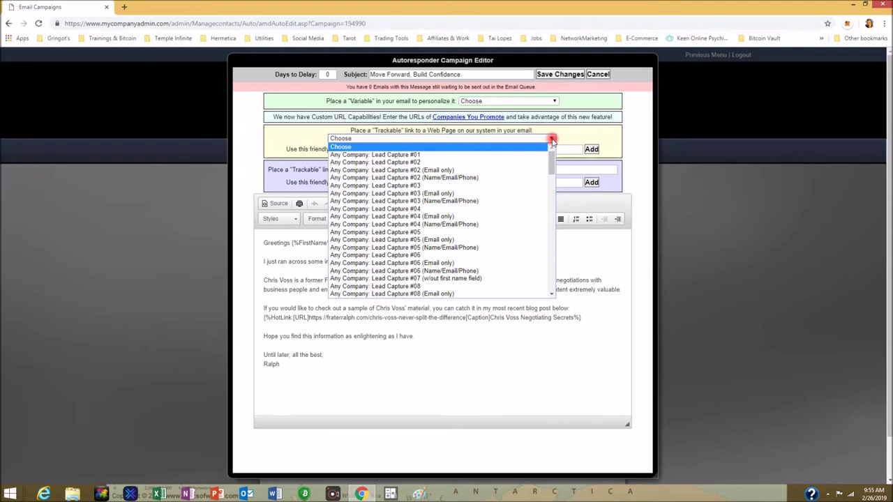
scroll(505, 218, "down", 1)
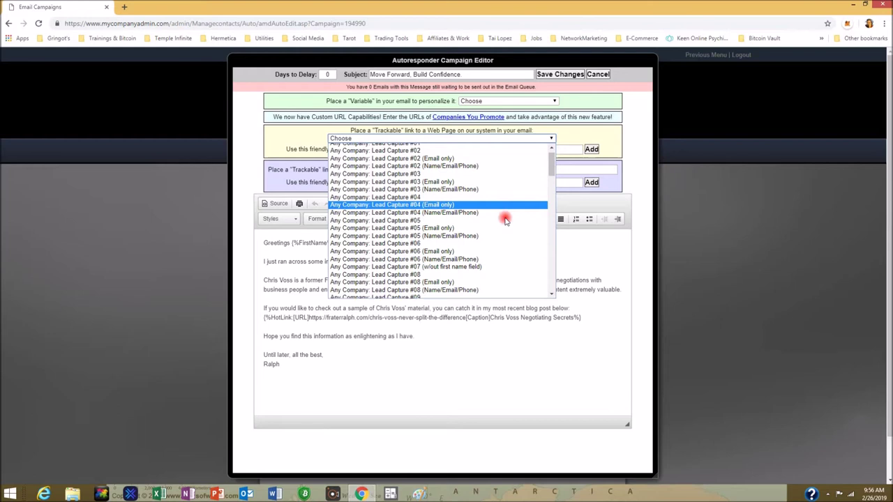
scroll(505, 219, "down", 4)
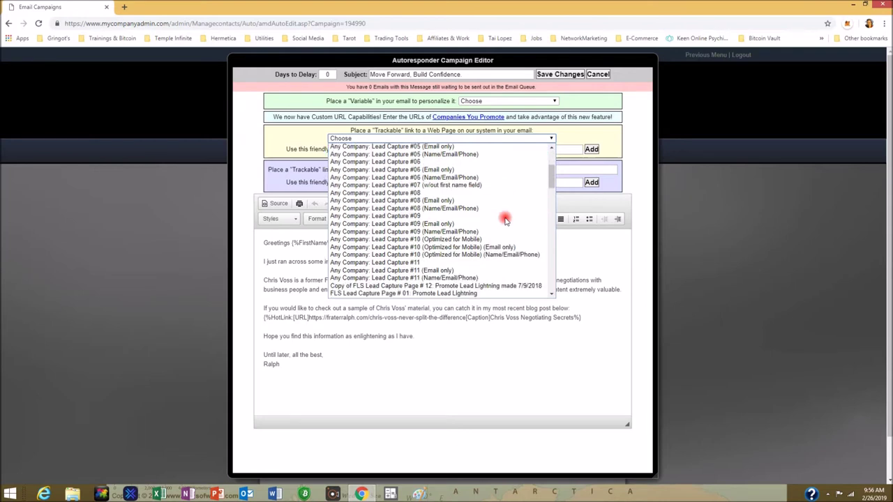
scroll(505, 219, "down", 4)
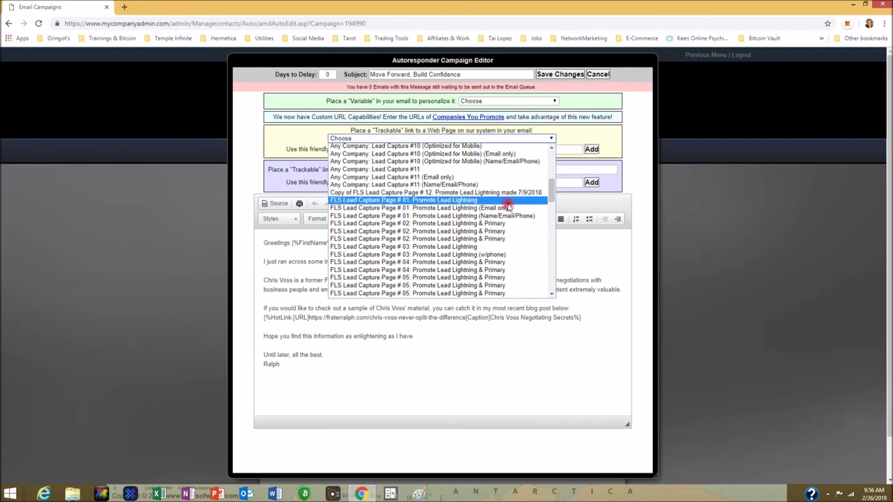
scroll(510, 250, "down", 1)
scroll(510, 249, "down", 3)
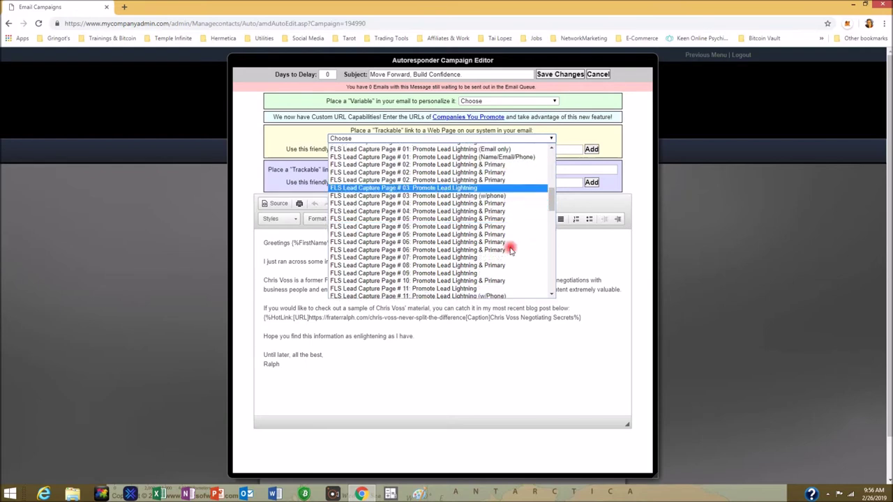
scroll(510, 250, "down", 4)
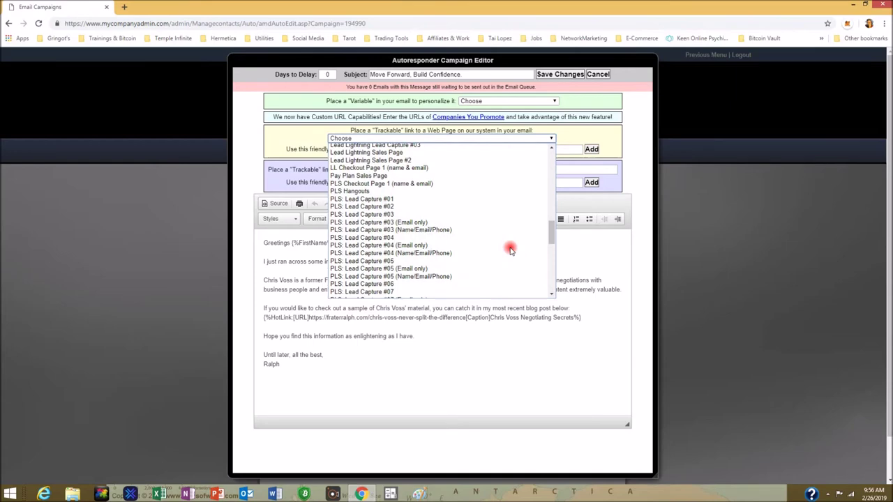
scroll(510, 250, "down", 4)
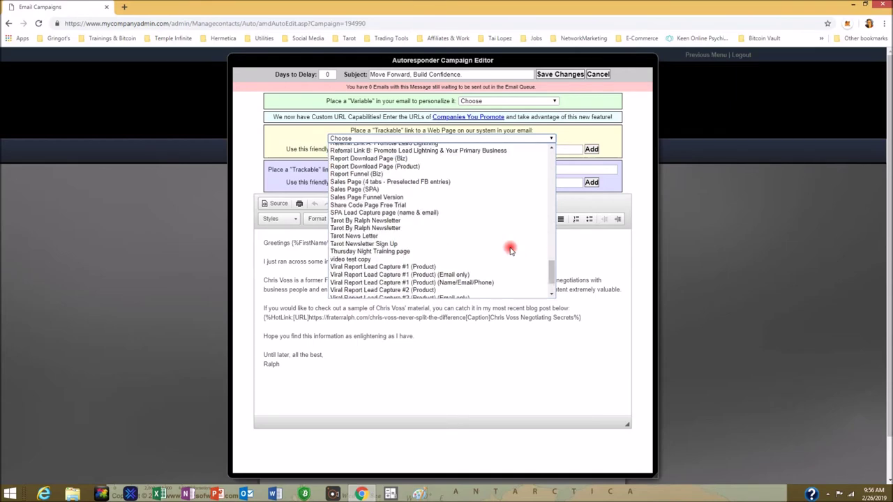
scroll(510, 250, "up", 20)
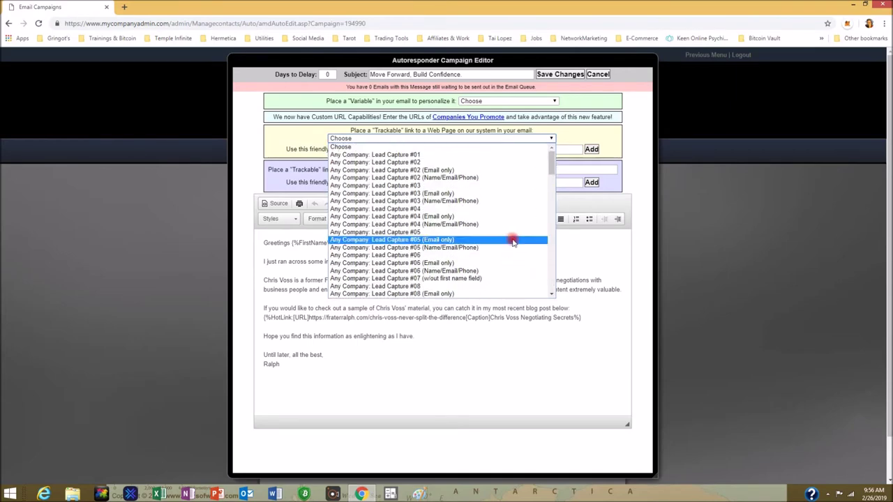
left_click(616, 134)
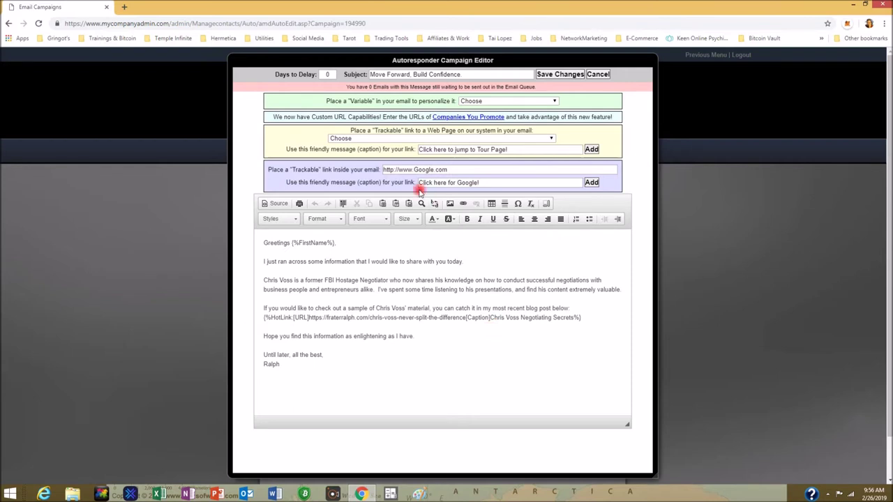
- Examine the URL and caption entries for placing an external trackable link in the email
left_click_drag(383, 169, 455, 170)
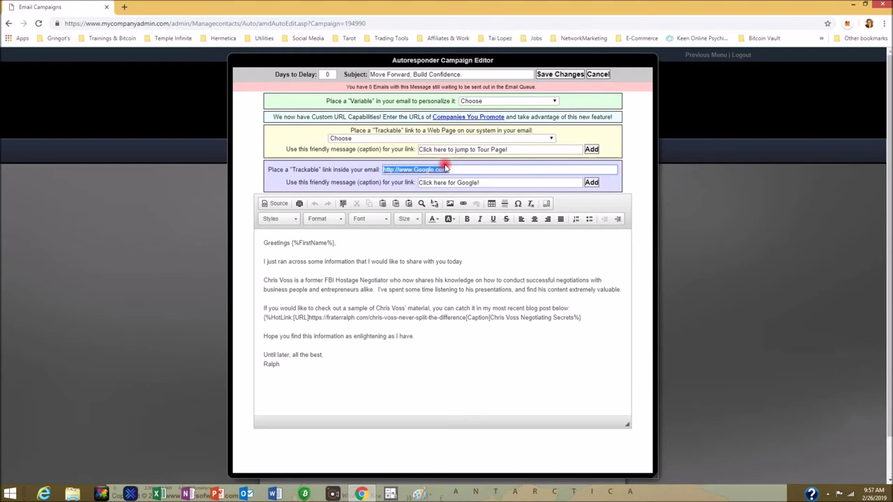
left_click(634, 168)
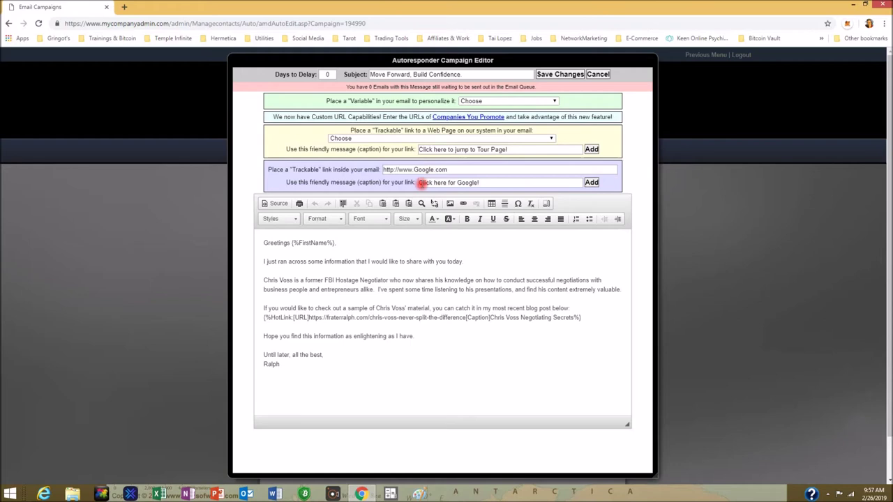
left_click_drag(419, 182, 572, 181)
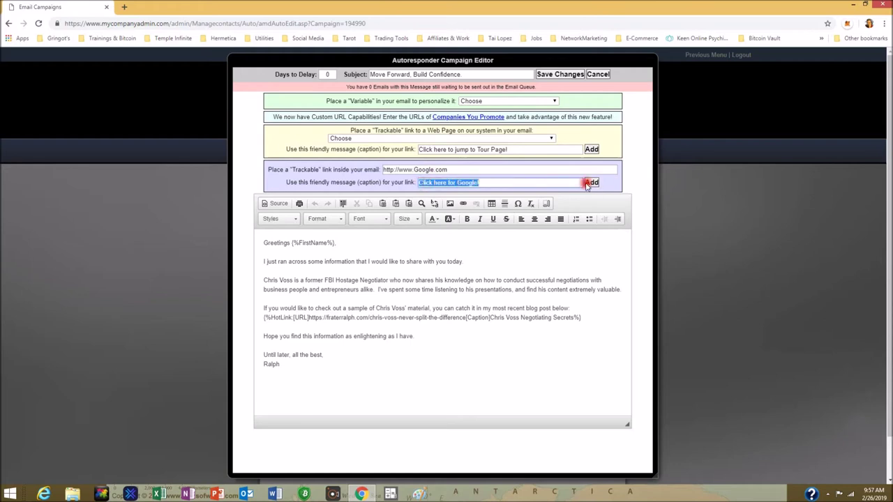
left_click(636, 180)
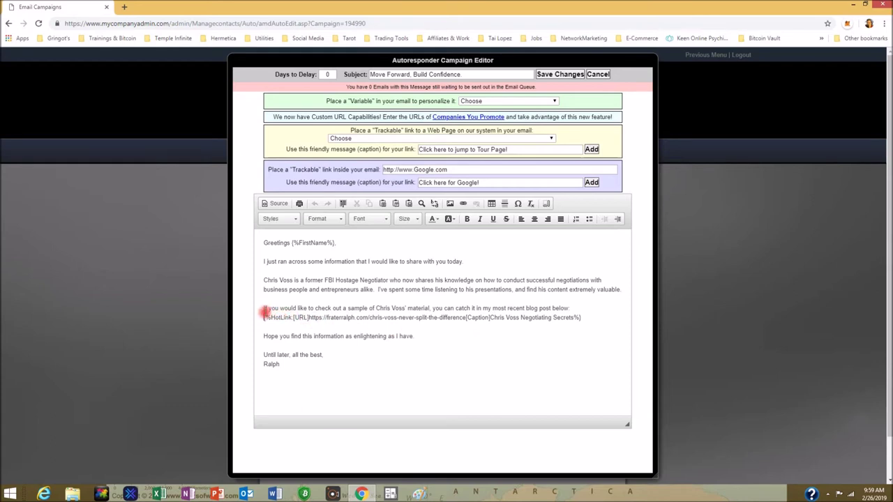
- Delete the Chris Voss hotlink and the "Hope you find this information as enlightening as I have." sentence from the email body, and save
left_click_drag(265, 315, 293, 323)
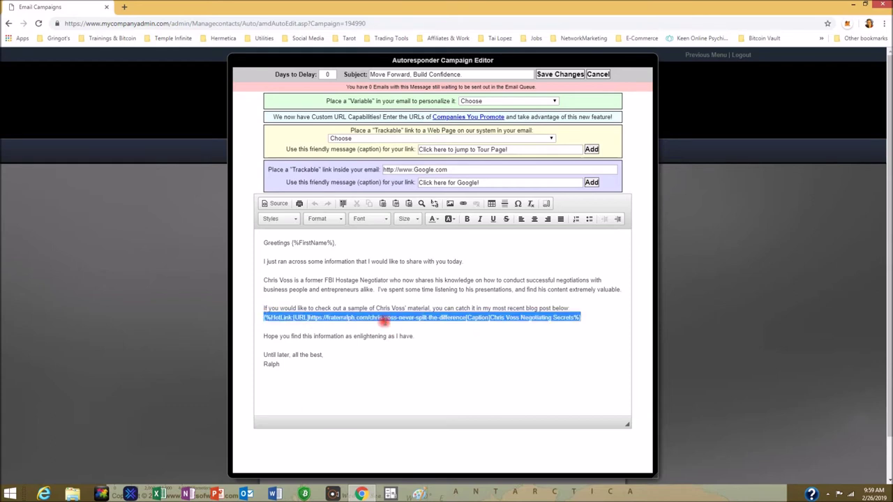
left_click_drag(384, 319, 394, 317)
key("Delete")
key("Delete")
key("Delete")
key("Delete")
key("Delete")
key("Delete")
key("Delete")
key("Delete")
key("Delete")
key("Delete")
key("Delete")
key("Delete")
key("Delete")
key("Delete")
key("Delete")
key("Delete")
key("Delete")
key("Delete")
key("Delete")
key("Delete")
key("Delete")
key("Delete")
key("Delete")
key("Delete")
key("Delete")
key("Delete")
key("Delete")
key("Delete")
key("Delete")
key("Delete")
key("Delete")
key("Delete")
key("Delete")
key("Delete")
key("Delete")
key("Delete")
key("Delete")
key("Delete")
key("Delete")
key("Delete")
key("Delete")
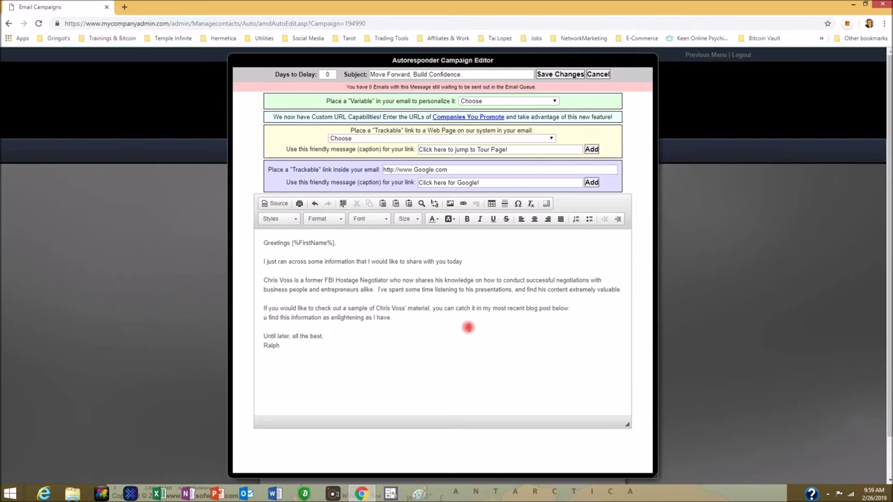
key("Delete")
key("Delete")
key("Delete")
key("Delete")
key("Delete")
key("Delete")
key("Delete")
key("Delete")
key("Delete")
key("Delete")
key("Delete")
key("Delete")
key("Delete")
key("Delete")
key("Delete")
key("Delete")
key("Delete")
key("Delete")
key("Delete")
key("Delete")
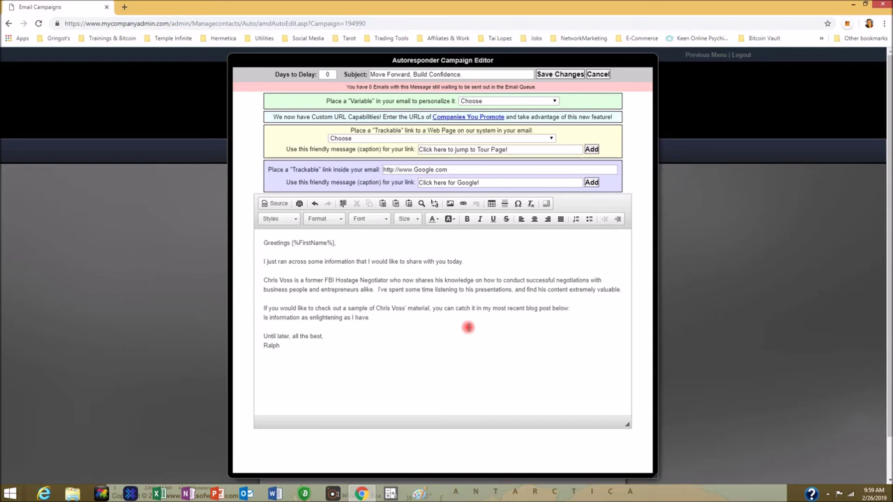
key("Delete")
key("Delete")
key("Delete")
key("Delete")
key("Delete")
key("Delete")
key("Delete")
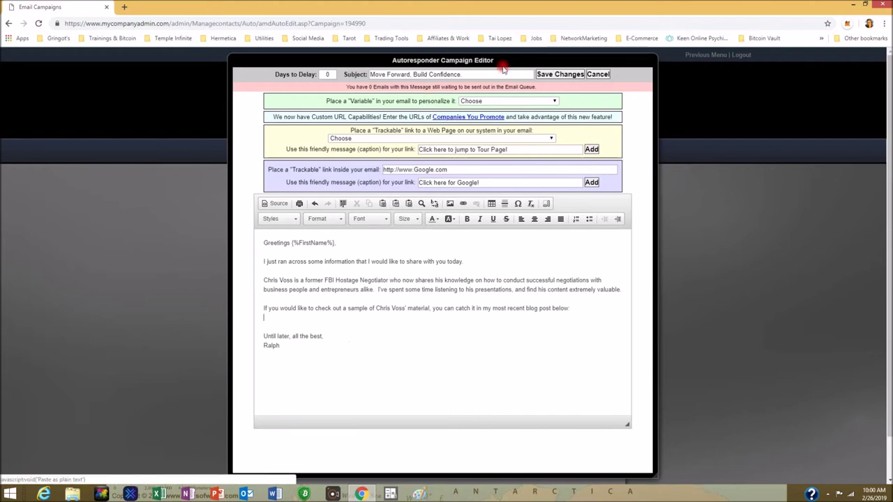
left_click(559, 75)
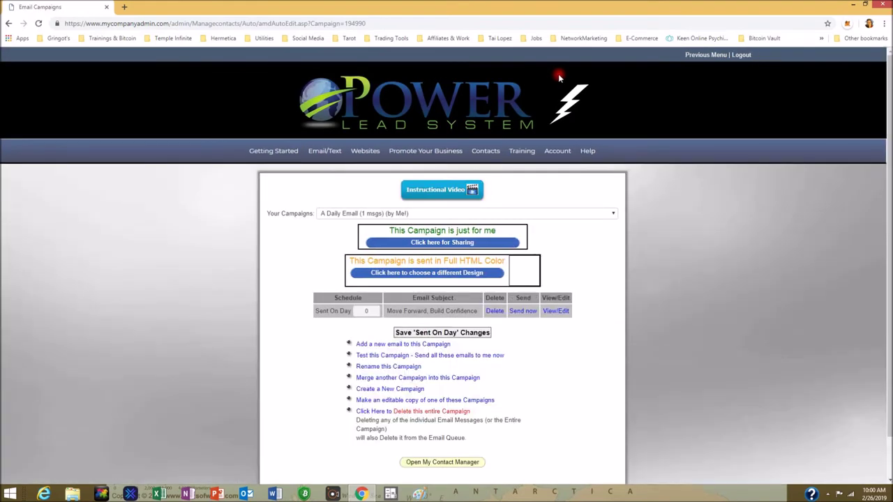
- Open Gmail in a new tab and read the received email titled "Chris Voss Negotiating Secrets!"
mouse_move(522, 151)
left_click(122, 6)
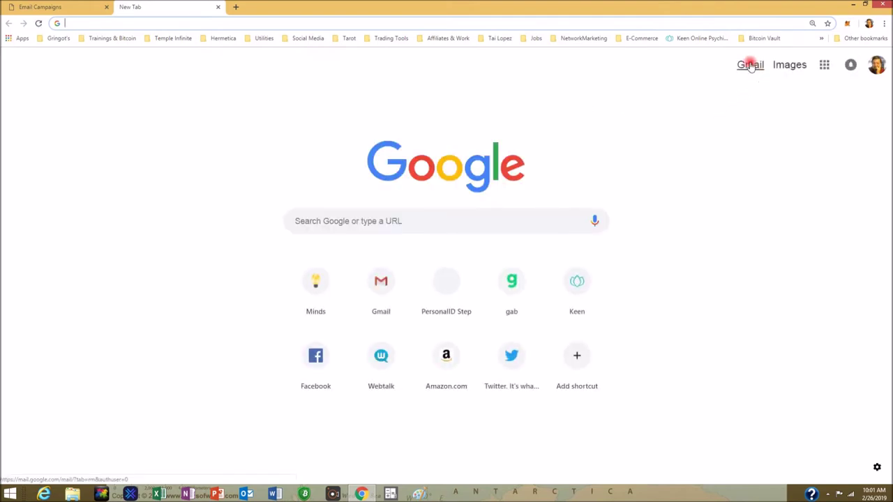
left_click(750, 65)
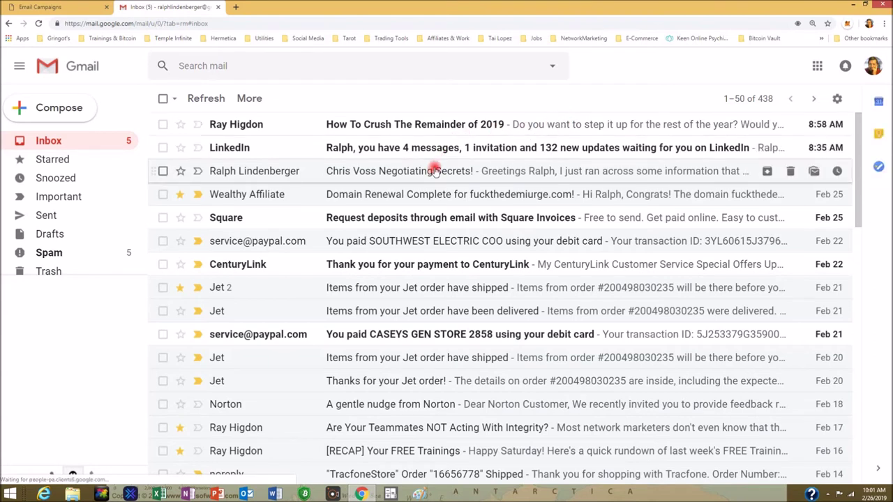
left_click(434, 171)
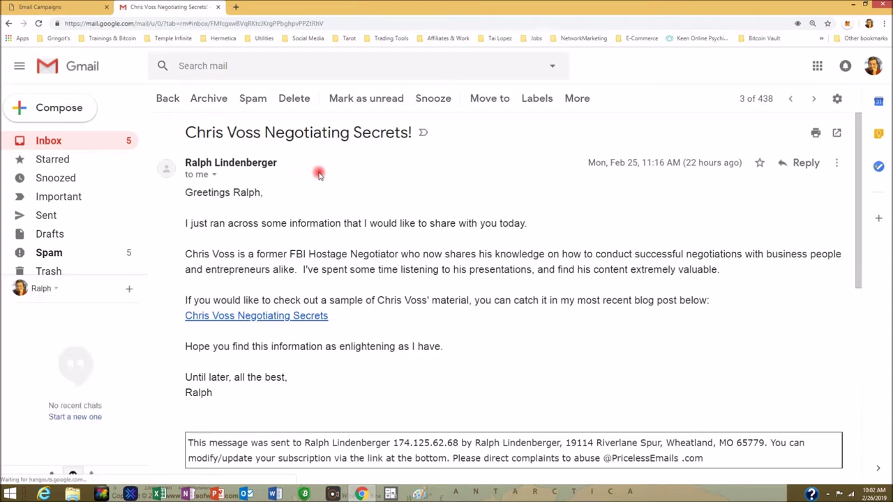
scroll(322, 174, "down", 1)
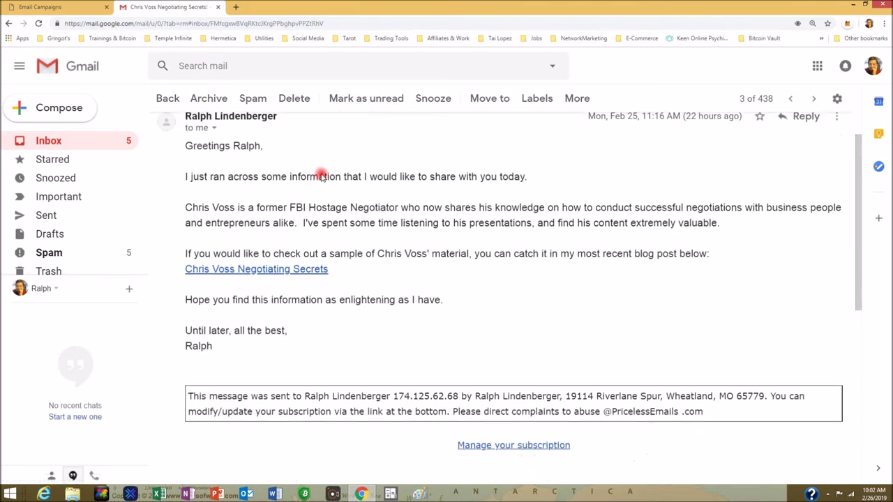
scroll(324, 169, "up", 1)
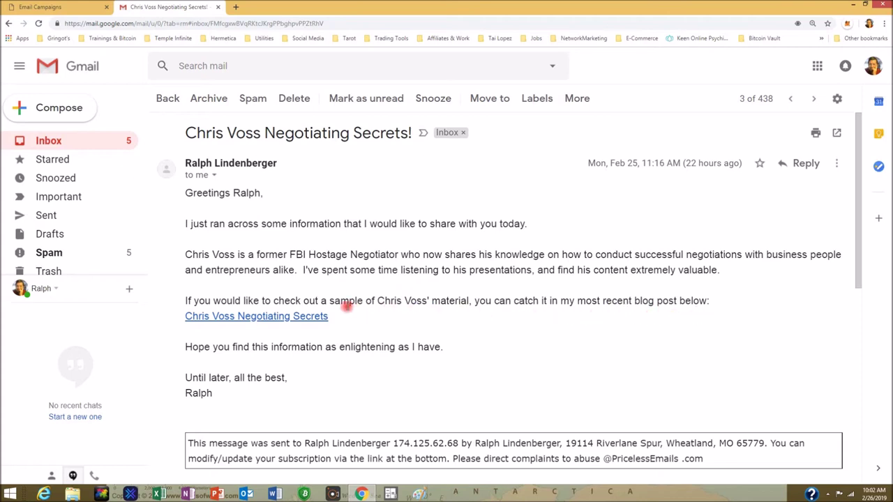
- Open the Chris Voss Negotiating Secrets link from the email and read through the "Chris Voss: Never Split The Difference" blog post
left_click(307, 316)
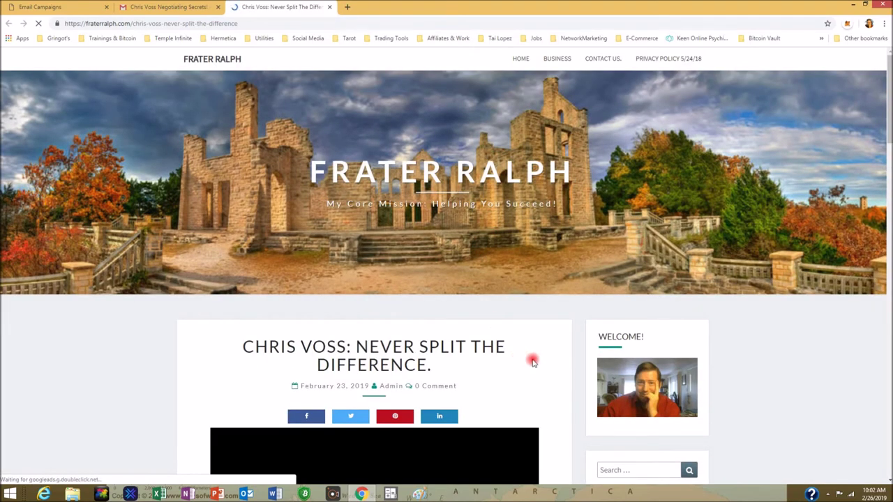
scroll(533, 362, "down", 1)
scroll(533, 362, "down", 3)
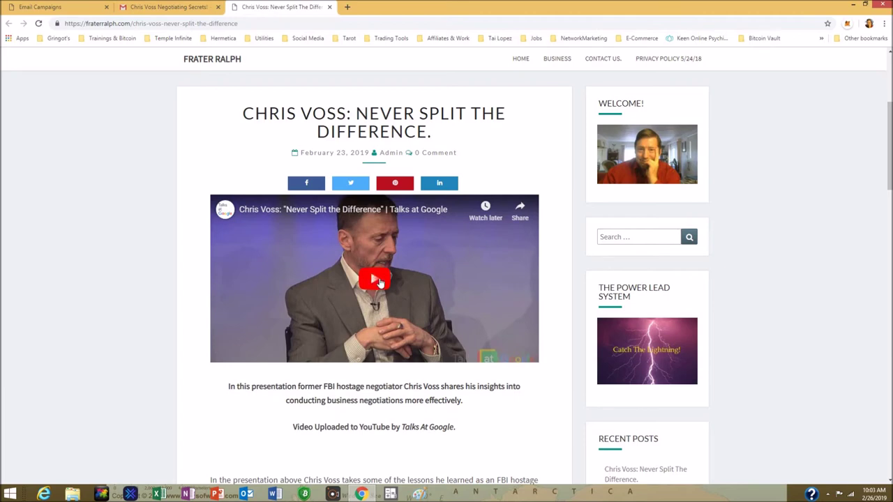
scroll(379, 281, "down", 2)
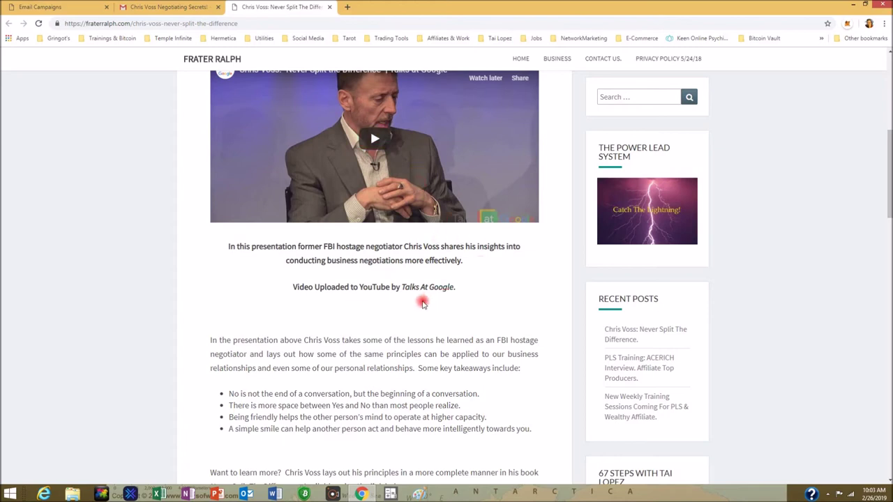
scroll(424, 304, "down", 3)
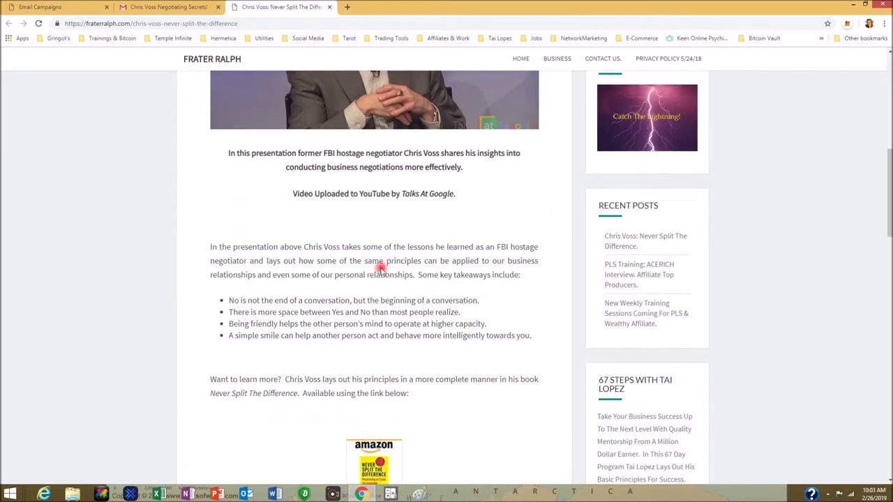
scroll(288, 268, "down", 1)
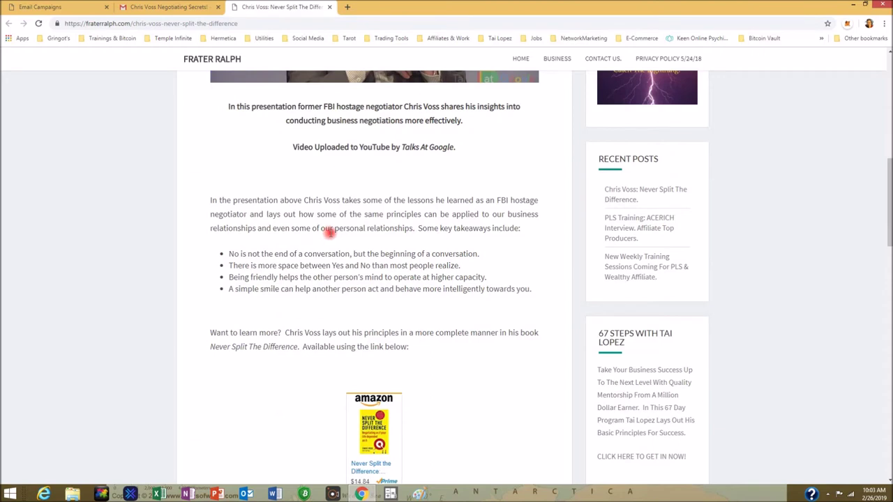
scroll(481, 253, "down", 1)
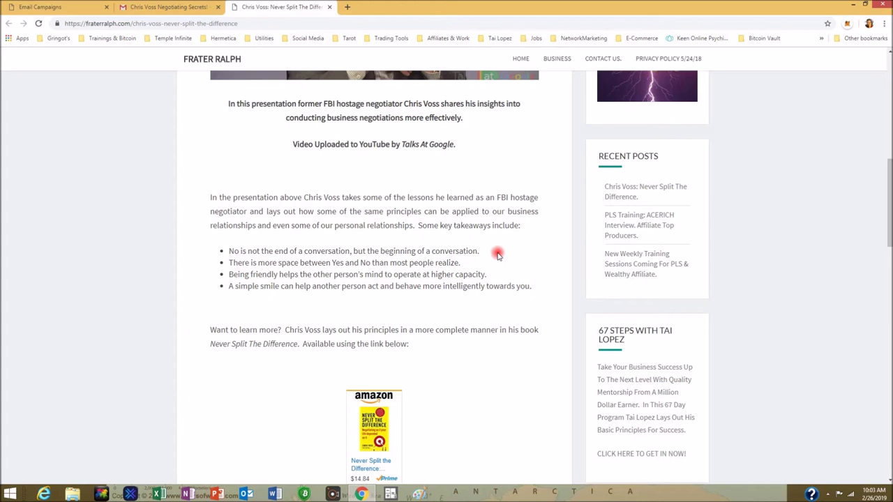
scroll(498, 256, "down", 3)
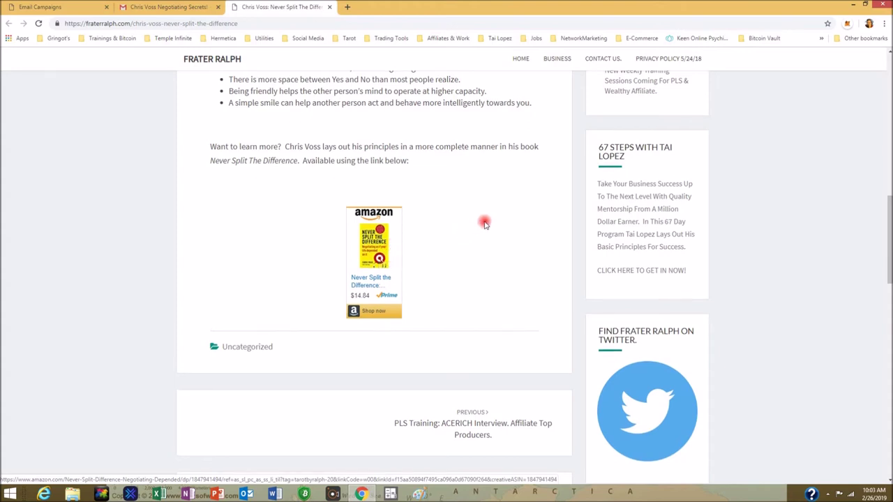
scroll(484, 223, "up", 4)
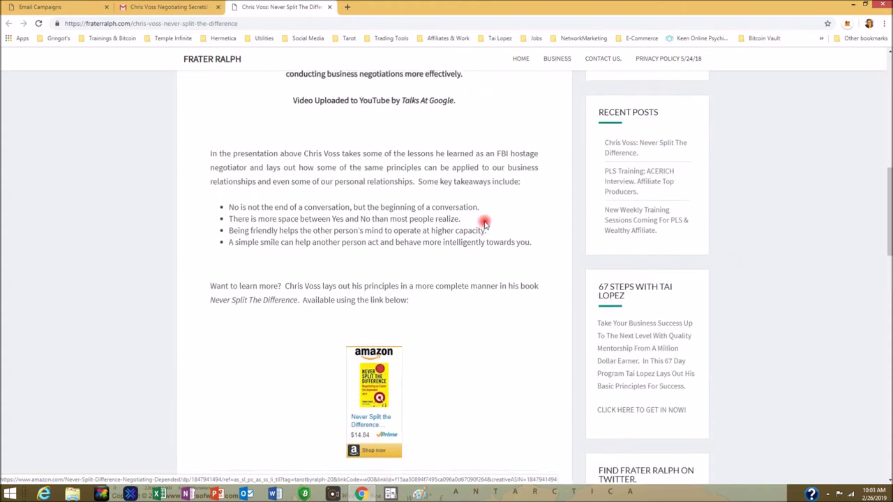
scroll(485, 223, "up", 3)
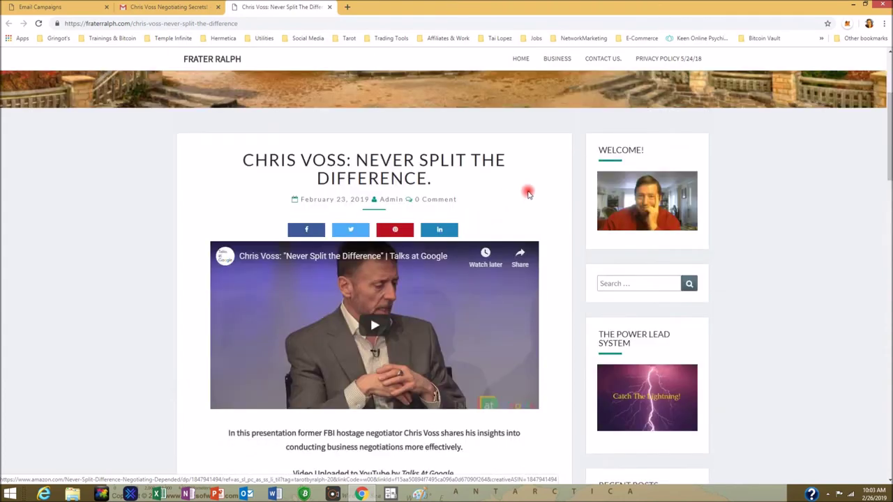
scroll(528, 194, "down", 1)
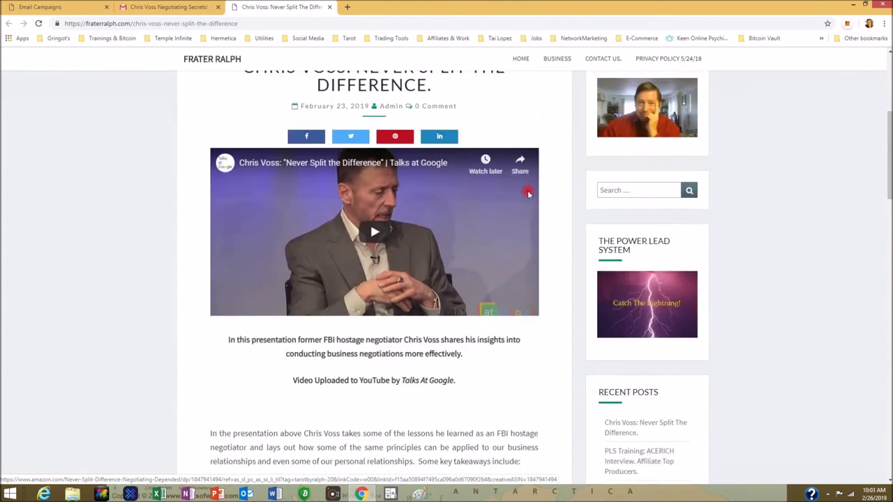
scroll(528, 193, "down", 3)
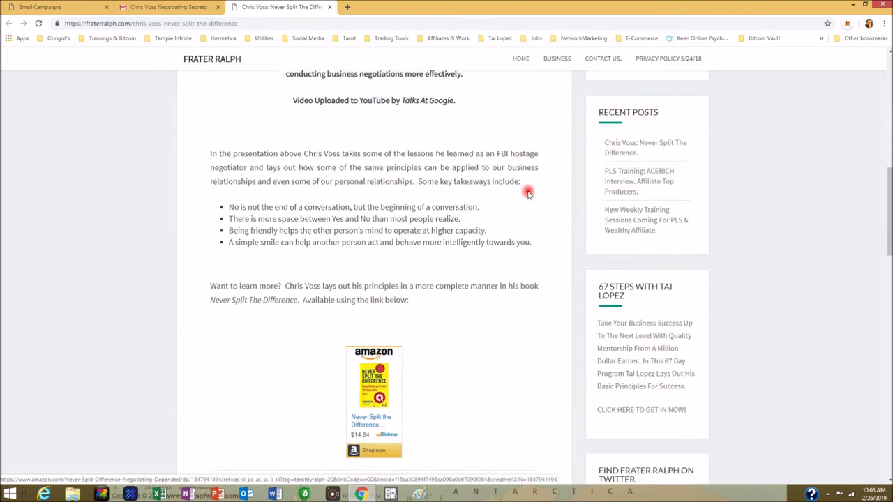
scroll(528, 194, "down", 2)
scroll(528, 193, "up", 2)
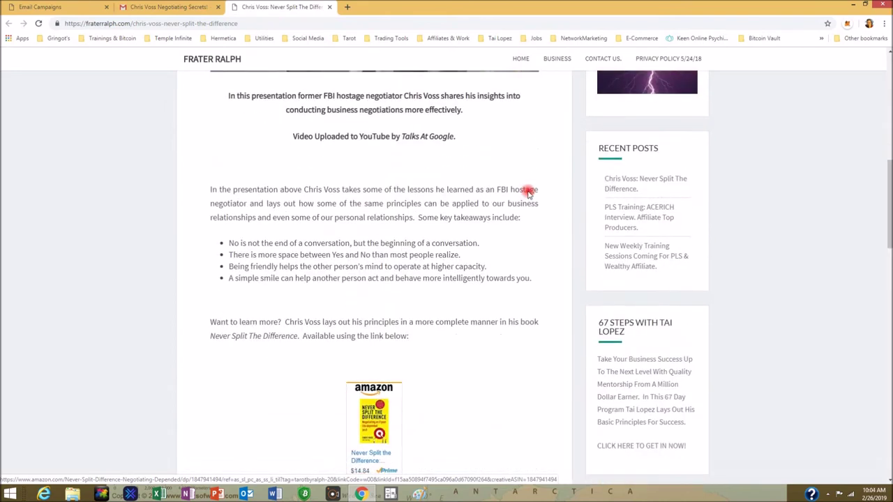
scroll(528, 193, "up", 2)
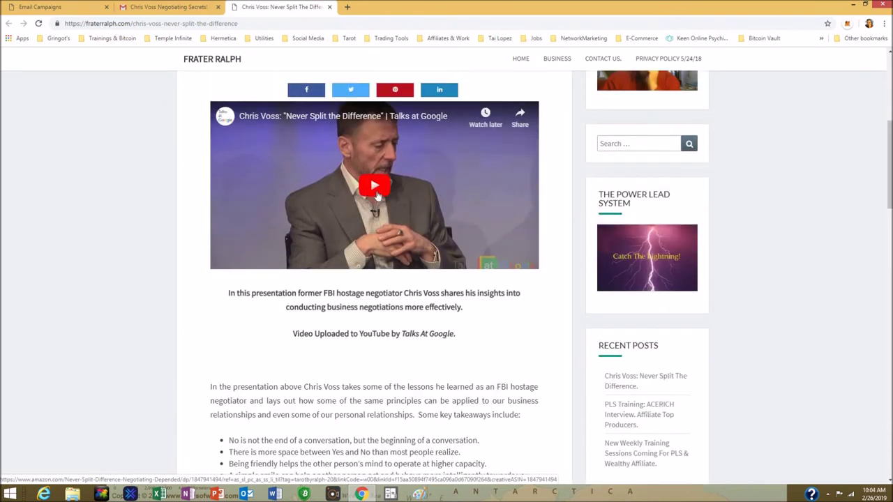
scroll(447, 217, "down", 5)
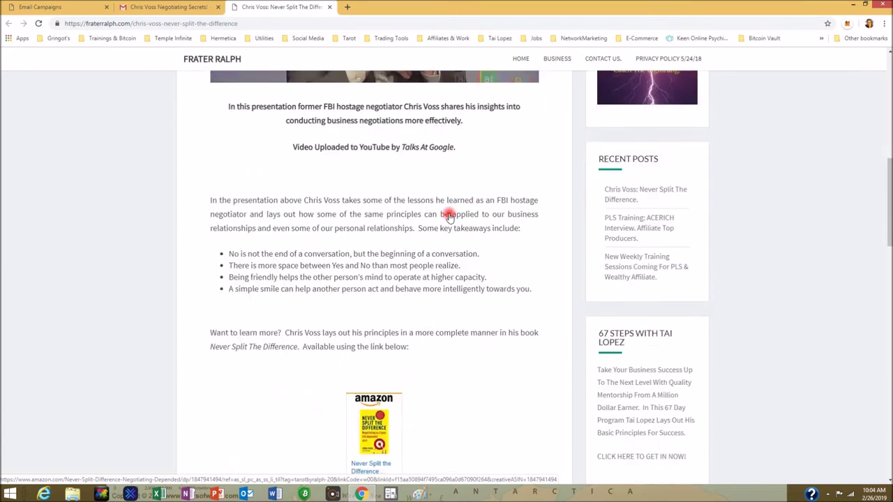
scroll(449, 217, "down", 1)
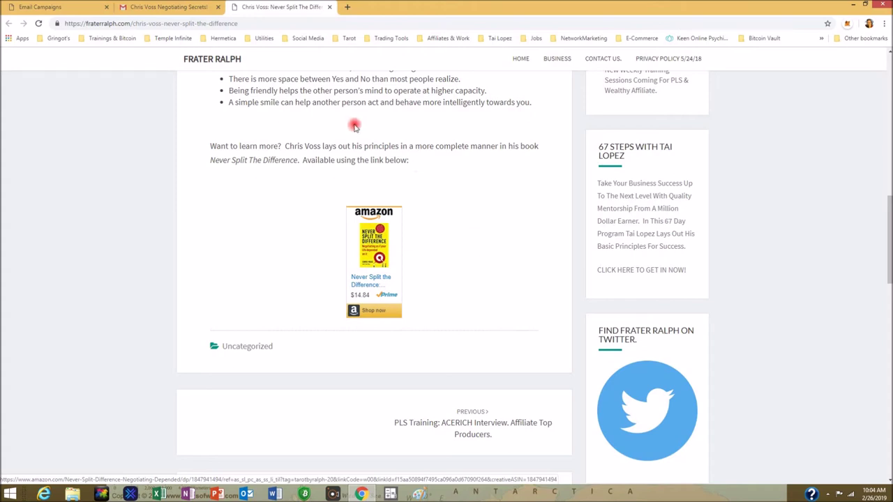
- Close the blog post, return to the Gmail inbox, and close Gmail to get back to the email campaigns page
left_click(329, 7)
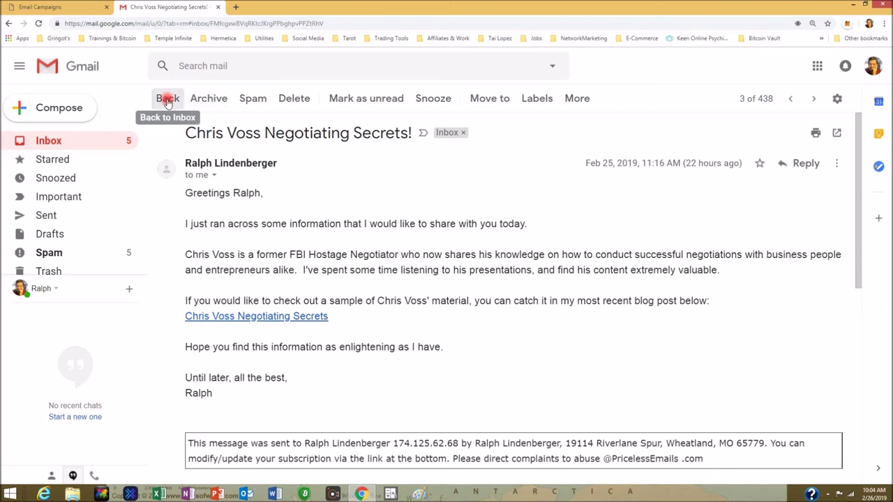
left_click(168, 100)
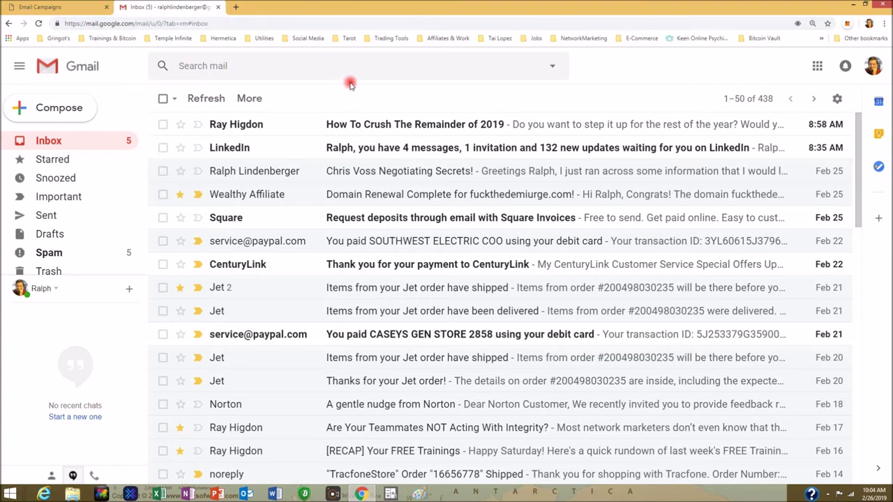
key("ctrl+w")
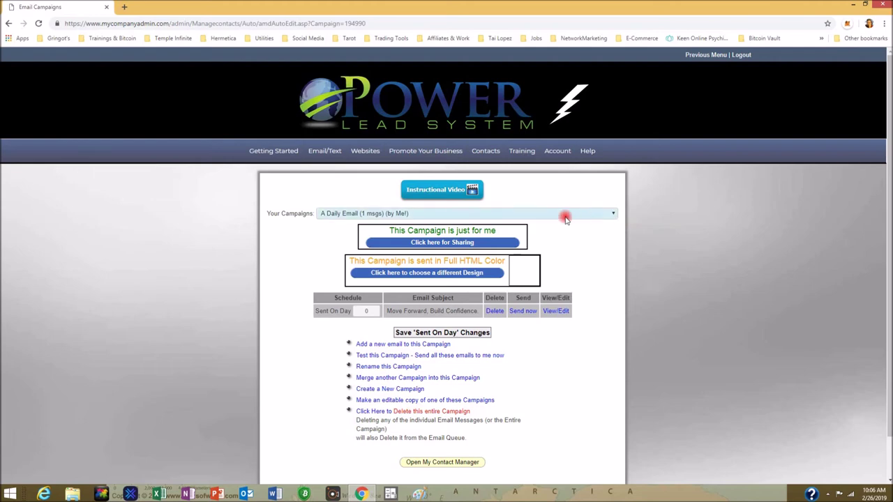
- Allow Flash to run on the site and play the instructional video for email campaigns
left_click(437, 189)
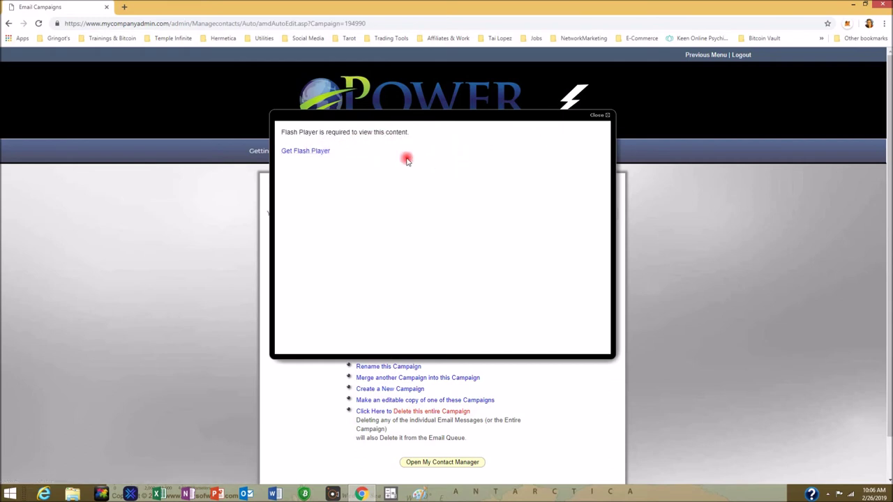
left_click(314, 150)
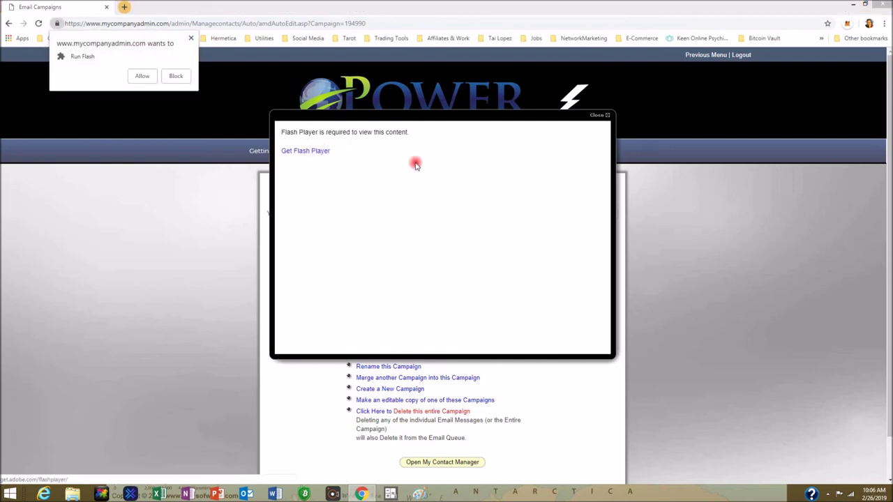
left_click(141, 76)
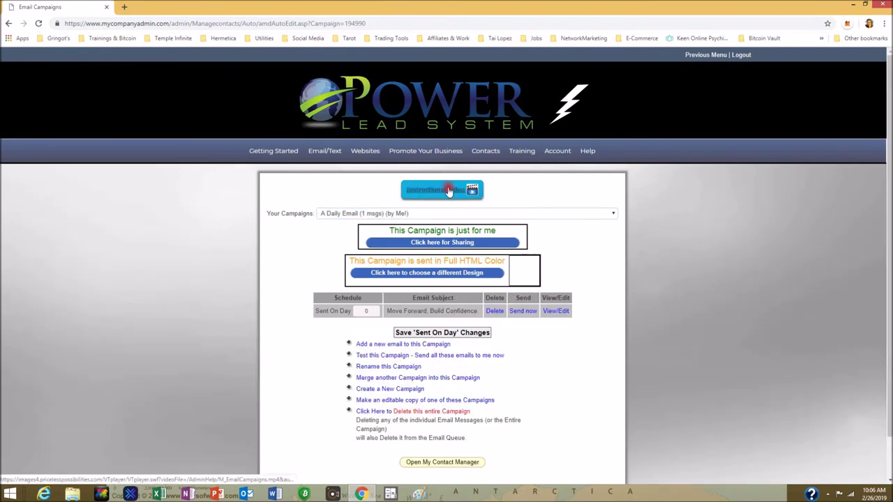
left_click(447, 191)
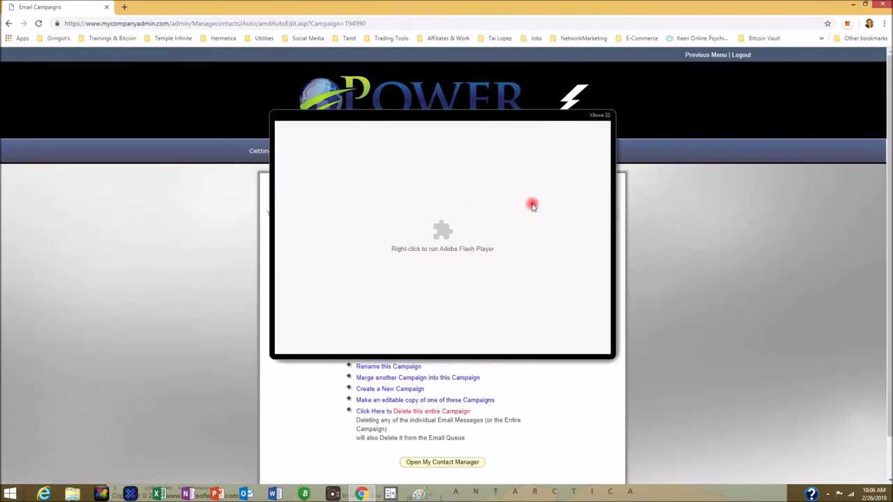
left_click(442, 233)
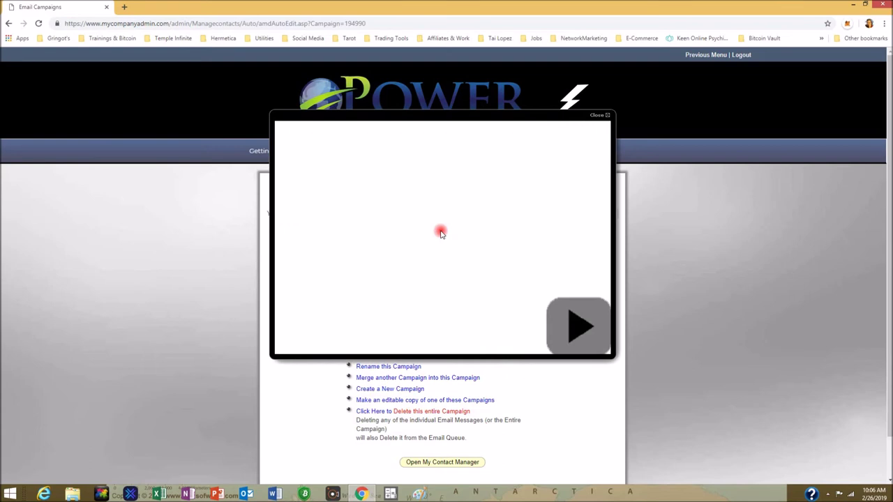
left_click(441, 232)
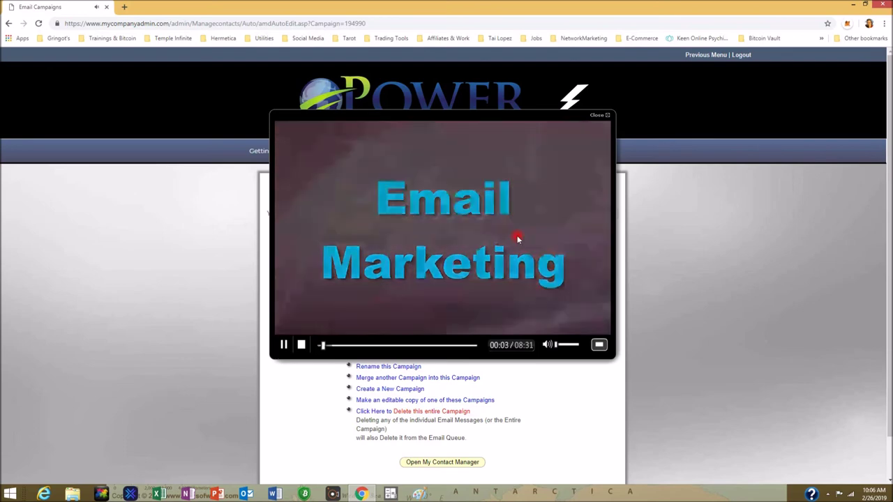
- Adjust the playback volume while watching the start of the instructional video, and close the video
key("XF86AudioLowerVolume")
key("XF86AudioLowerVolume")
key("XF86AudioRaiseVolume")
key("XF86AudioRaiseVolume")
key("XF86AudioRaiseVolume")
key("XF86AudioRaiseVolume")
key("XF86AudioRaiseVolume")
key("XF86AudioRaiseVolume")
key("XF86AudioRaiseVolume")
key("XF86AudioRaiseVolume")
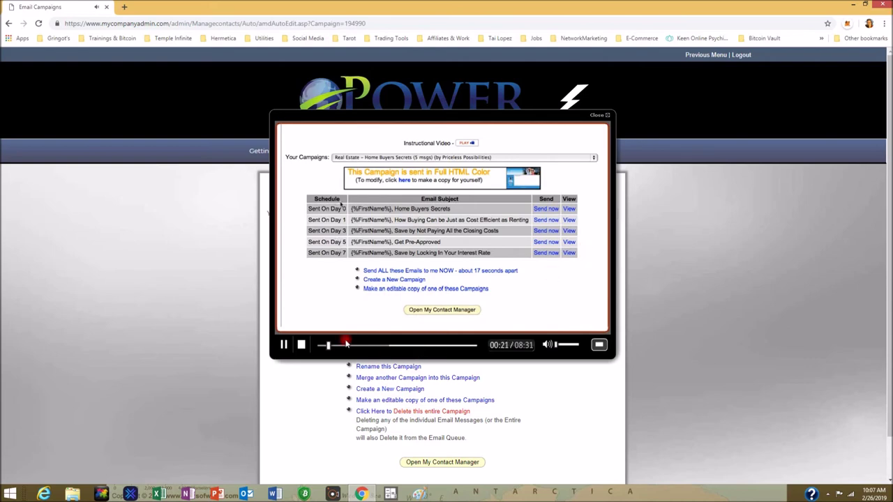
left_click(300, 345)
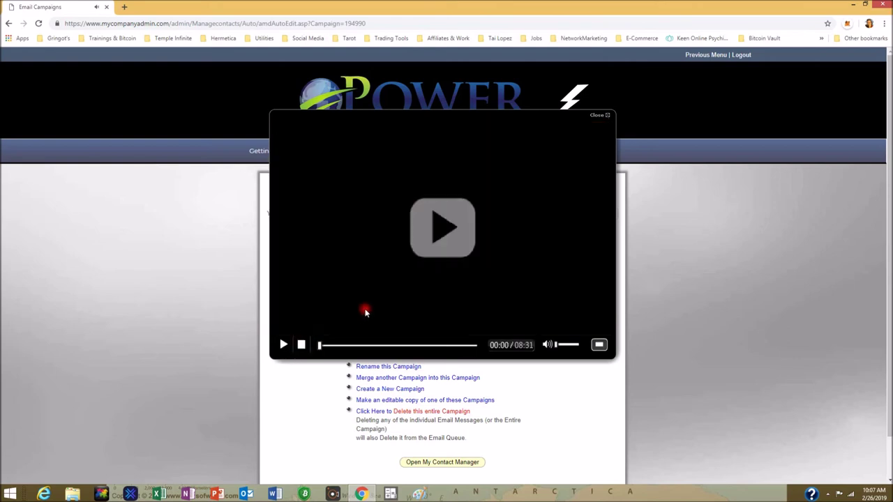
left_click(599, 115)
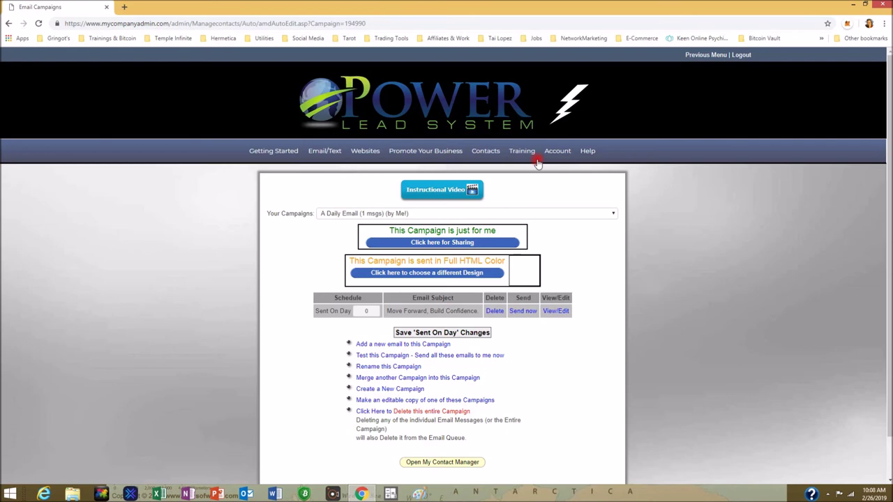
- Open the Send Campaigns page and look through the list of campaigns available to send
mouse_move(524, 152)
mouse_move(325, 151)
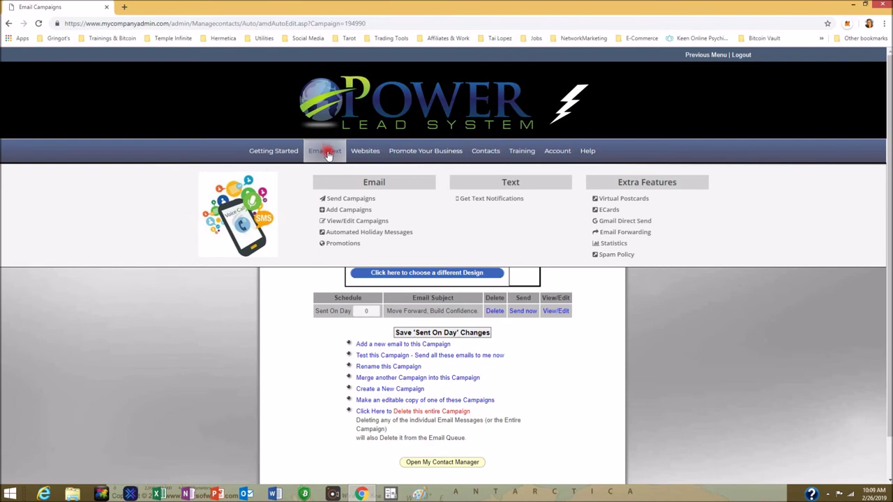
left_click(346, 199)
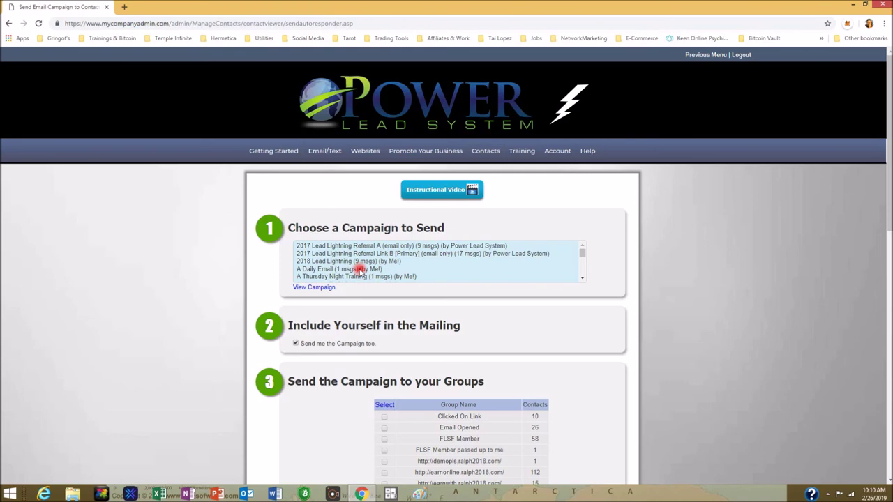
scroll(435, 265, "down", 5)
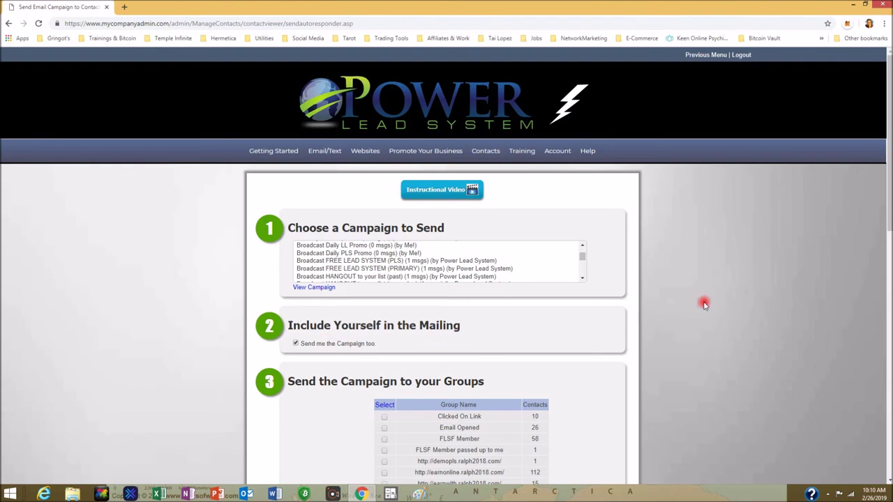
- Review the contact groups under "Send the Campaign to your Groups" and select all of them as recipients
scroll(758, 275, "down", 3)
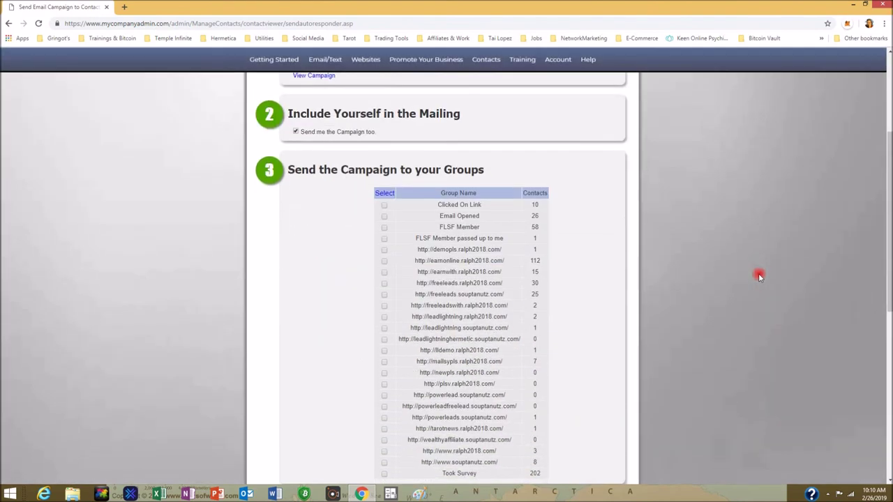
scroll(759, 276, "down", 1)
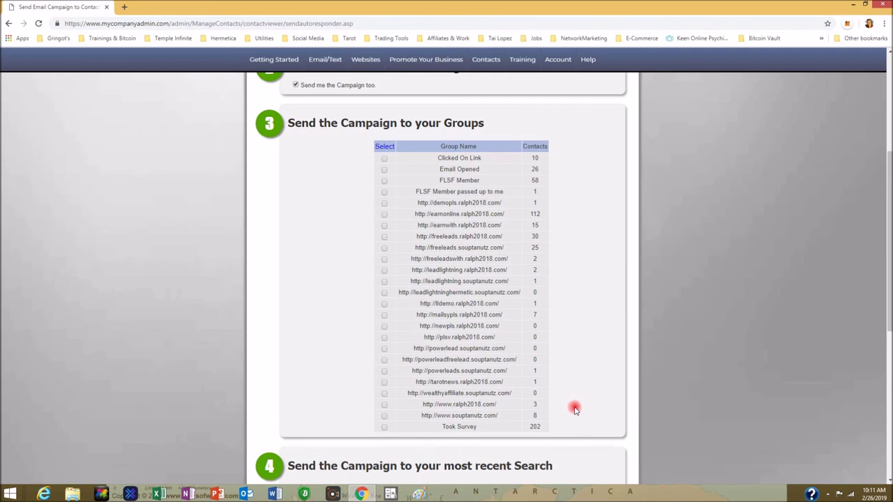
scroll(575, 409, "down", 1)
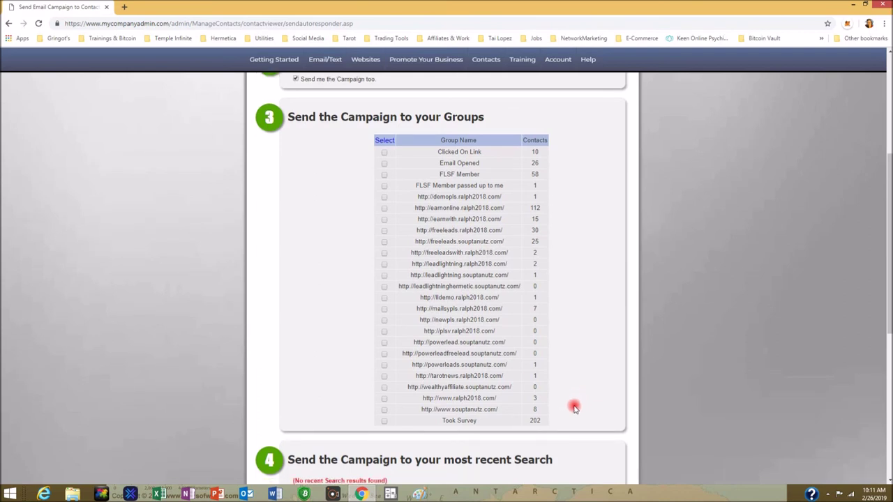
scroll(575, 409, "down", 1)
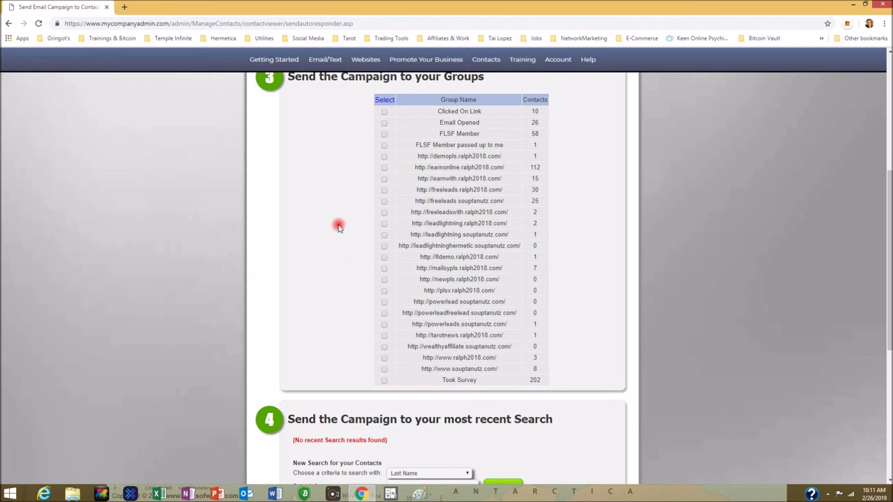
left_click(388, 101)
scroll(341, 348, "down", 1)
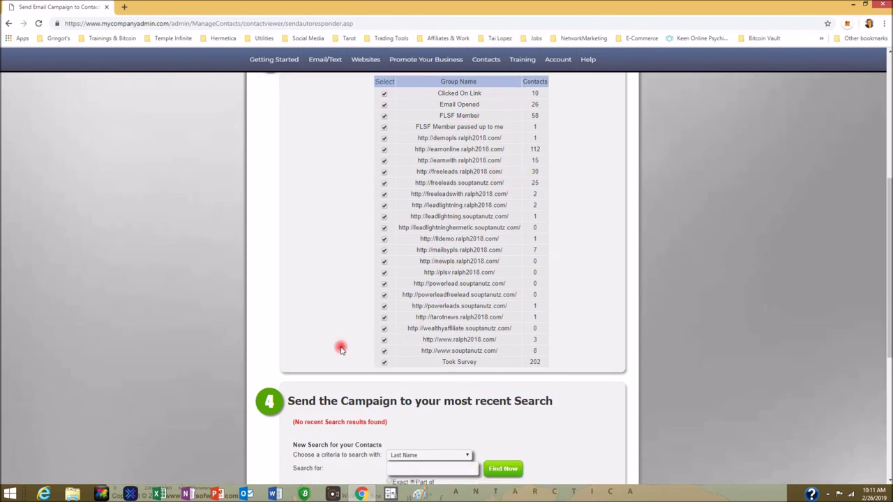
- Review the options for sending the campaign to a contact search or date range, and look through the list of newest contacts
scroll(341, 348, "down", 2)
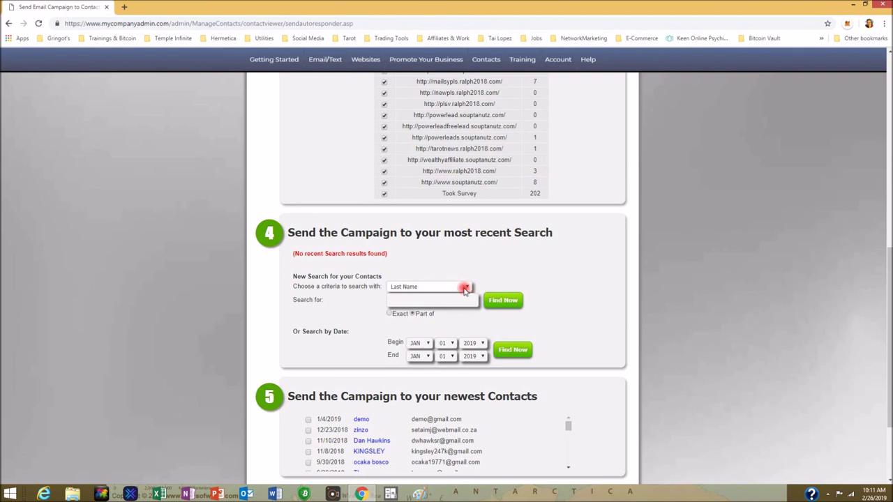
left_click(403, 299)
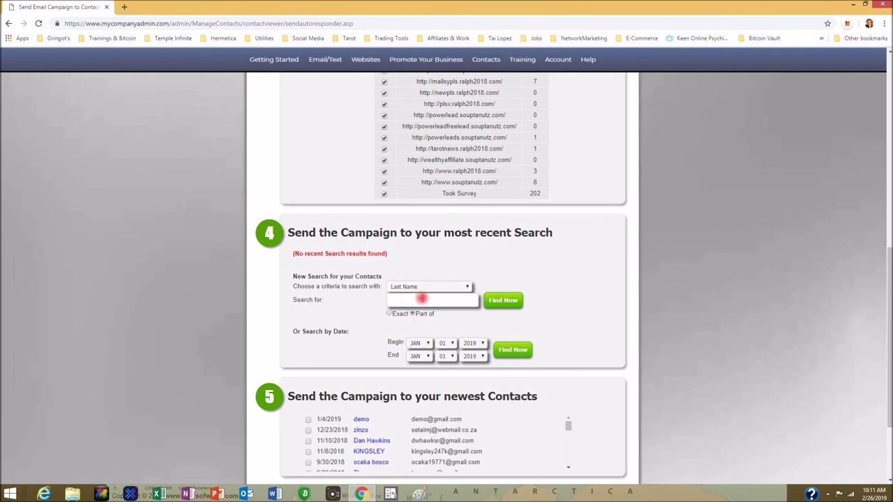
scroll(416, 304, "down", 3)
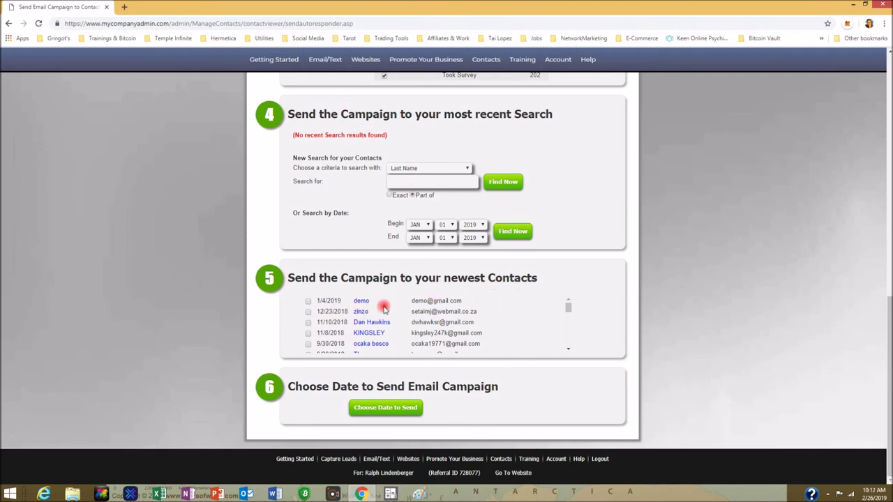
scroll(479, 326, "down", 3)
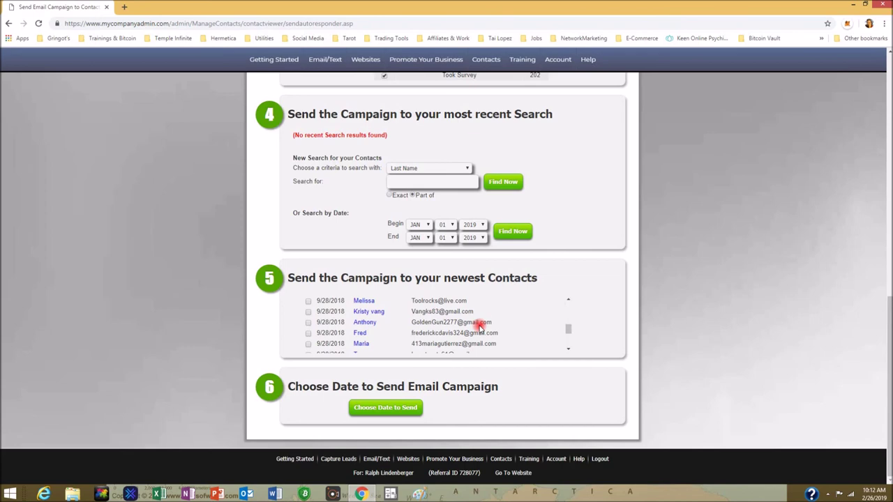
- Try to choose a send date for the email campaign, and leave the send form for the Getting Started page
left_click(411, 407)
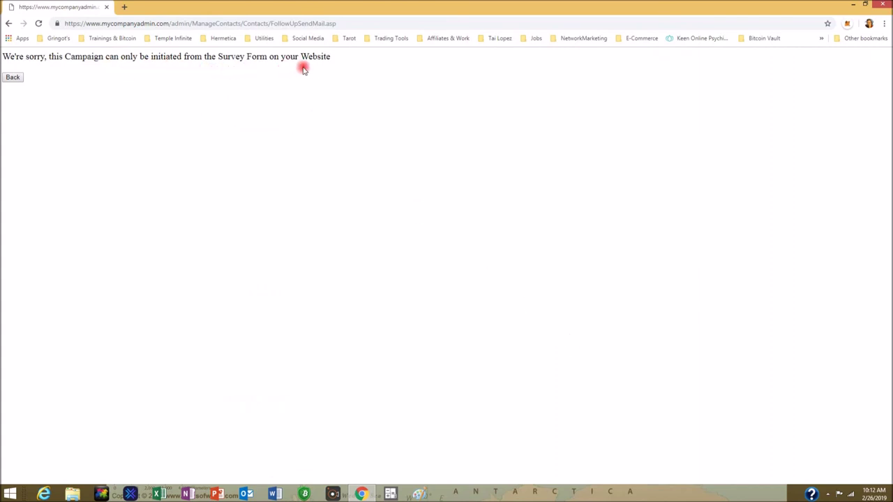
left_click(13, 77)
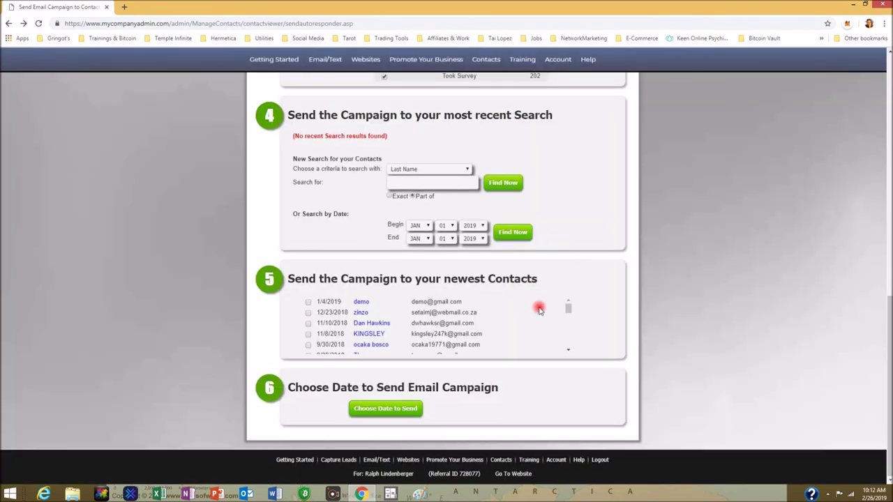
scroll(539, 309, "up", 10)
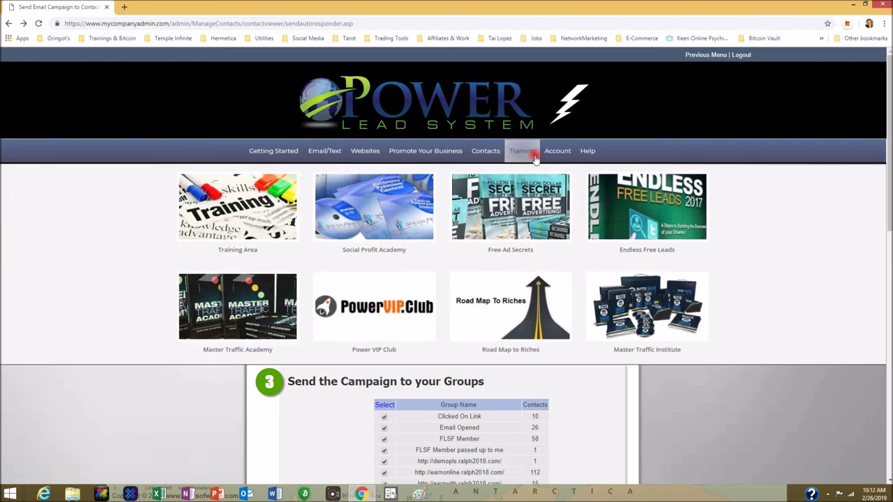
left_click(268, 151)
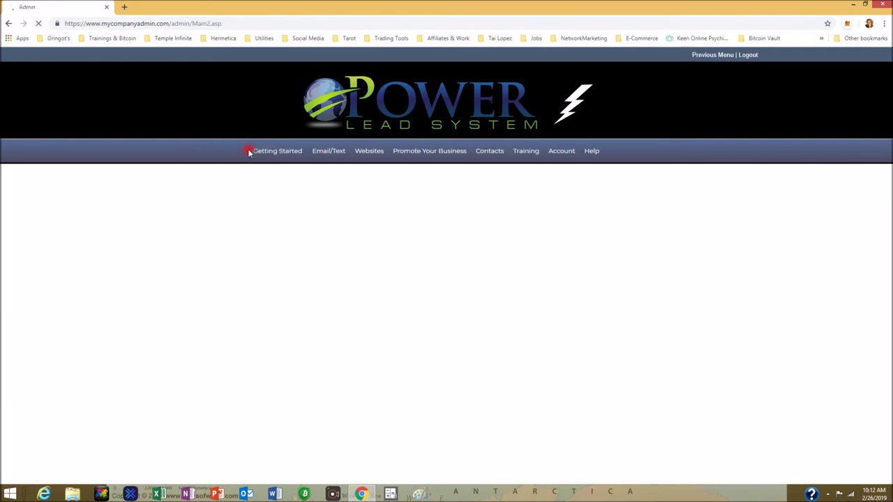